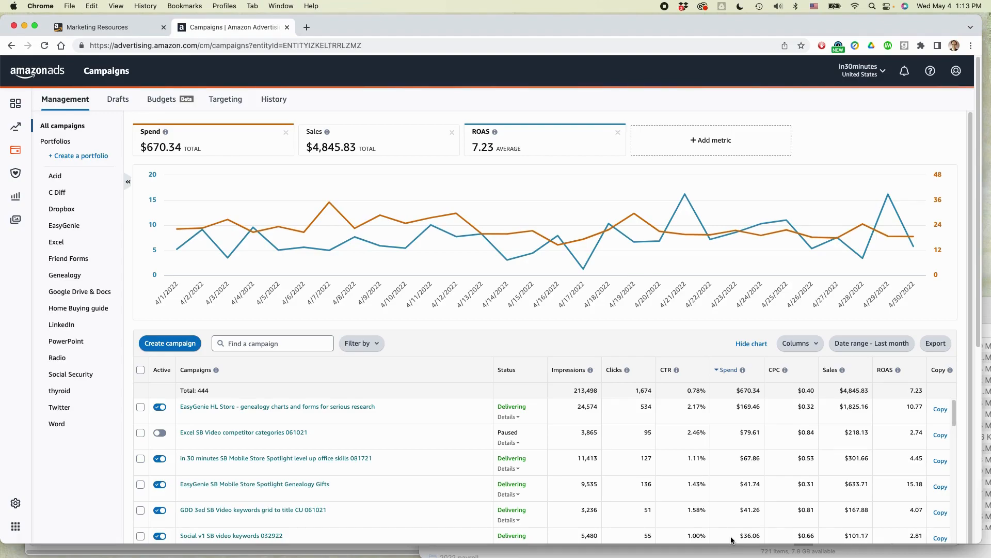
Step: Switch to Safari and select the ISBN-10 in the product details of the PowerPoint Basics In 30 Minutes page
key("super+Tab")
key("super+Tab")
key("super+Tab")
key("super+Tab")
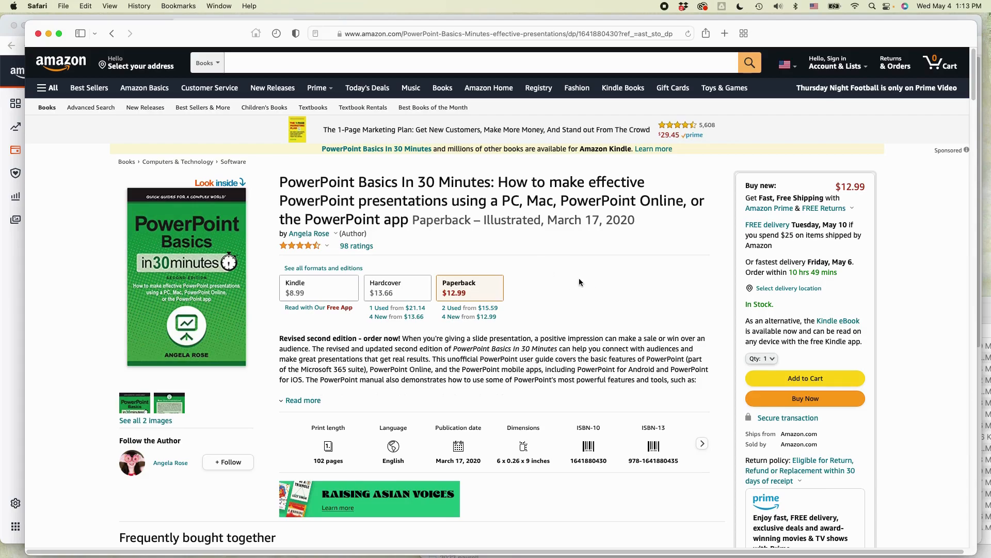
scroll(588, 277, "down", 15)
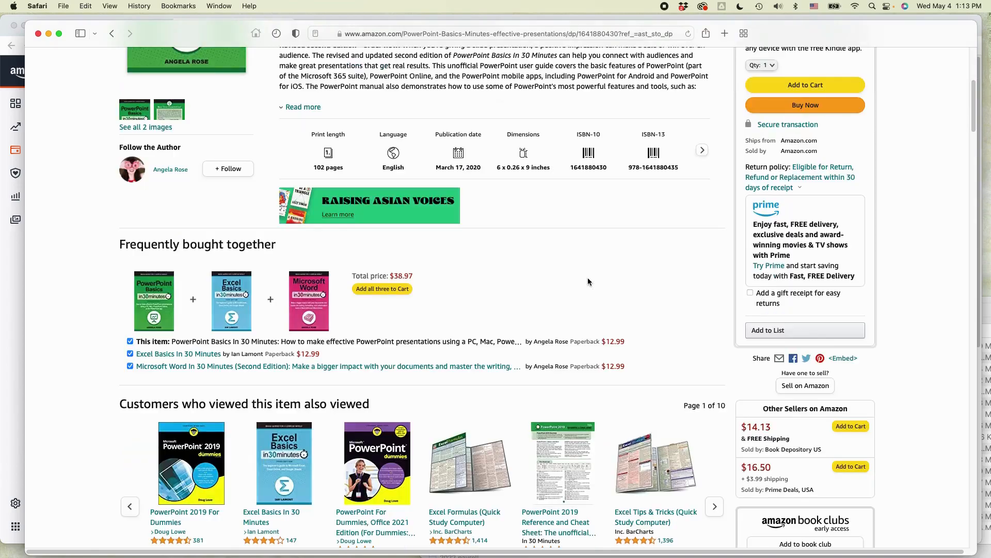
scroll(587, 280, "down", 20)
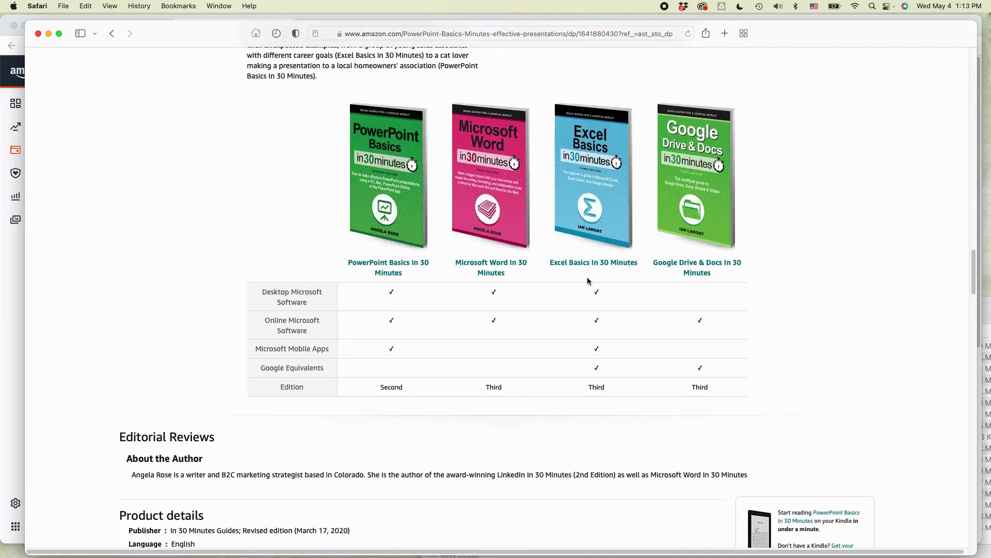
scroll(587, 281, "up", 3)
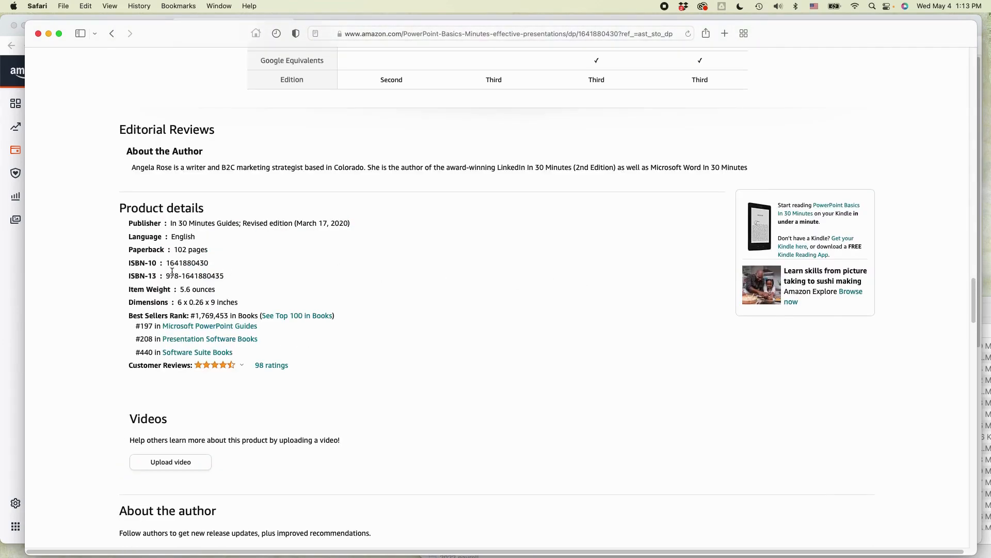
double_click(188, 261)
Step: Switch to Excel and review the PowerPoint updated August 2021, Negative and i30 ASINS sheets of the keyword workbook
key("super+Tab")
key("super+Tab")
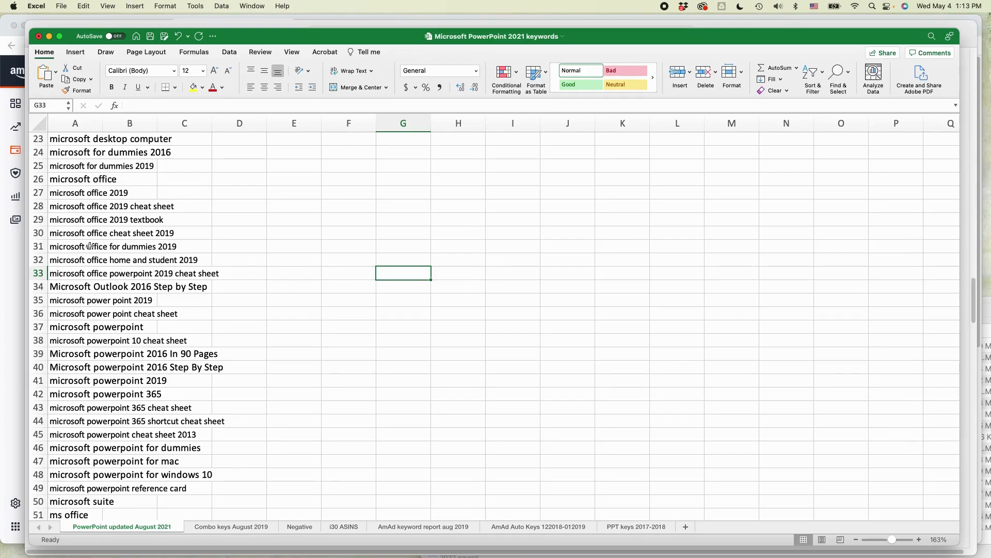
scroll(94, 333, "down", 9)
scroll(96, 326, "up", 6)
scroll(96, 326, "up", 10)
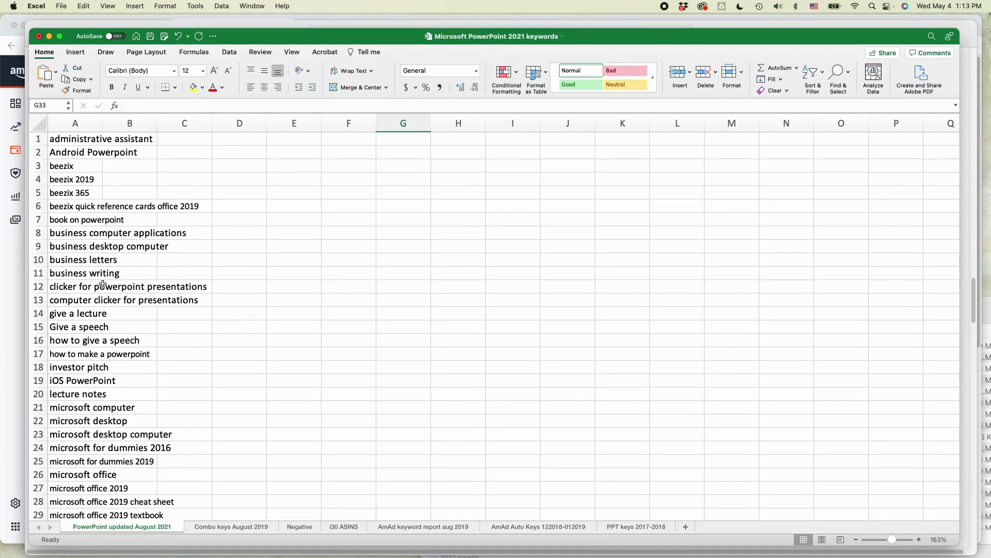
left_click(300, 526)
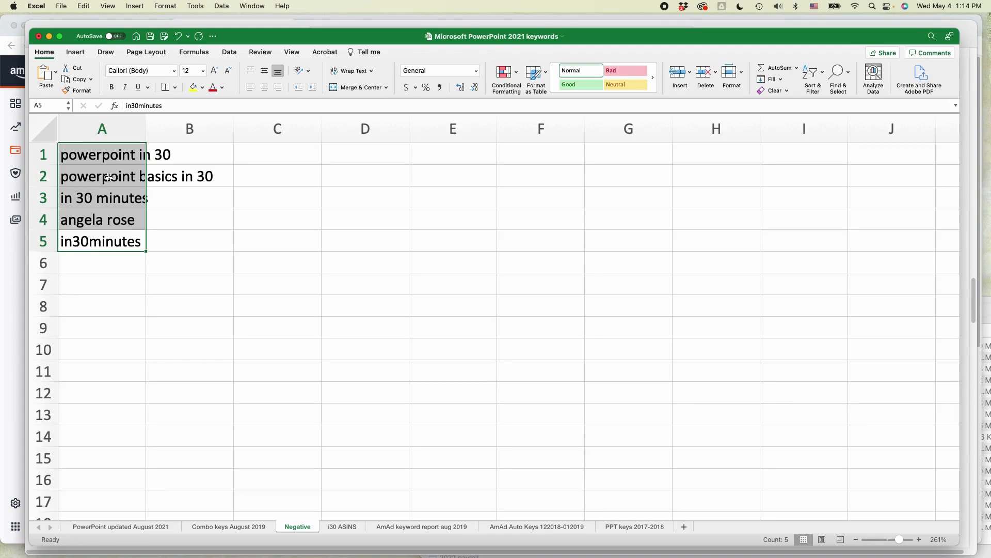
left_click(345, 526)
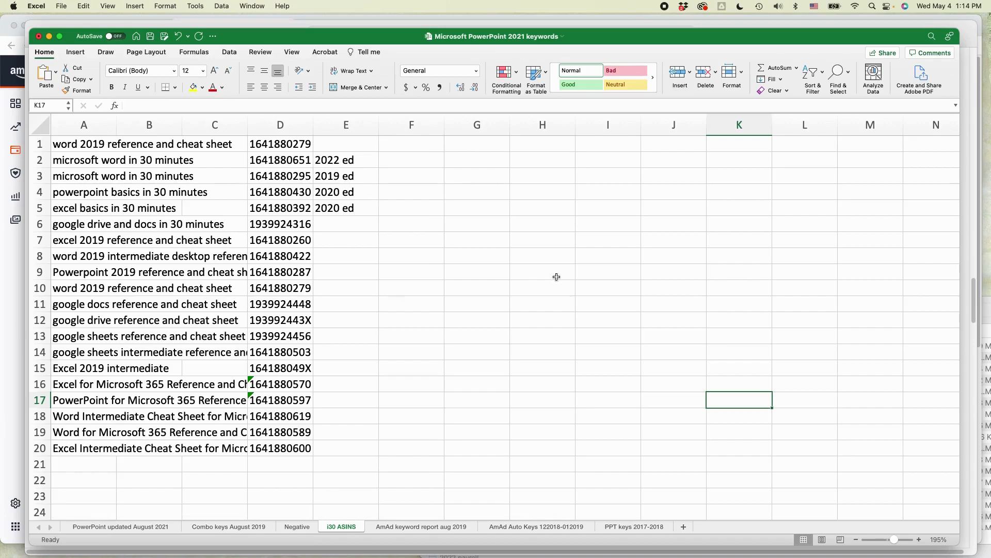
Step: Switch to Chrome and start a new Sponsored Products campaign from the Amazon Ads campaign manager
key("super+Tab")
key("super+Tab")
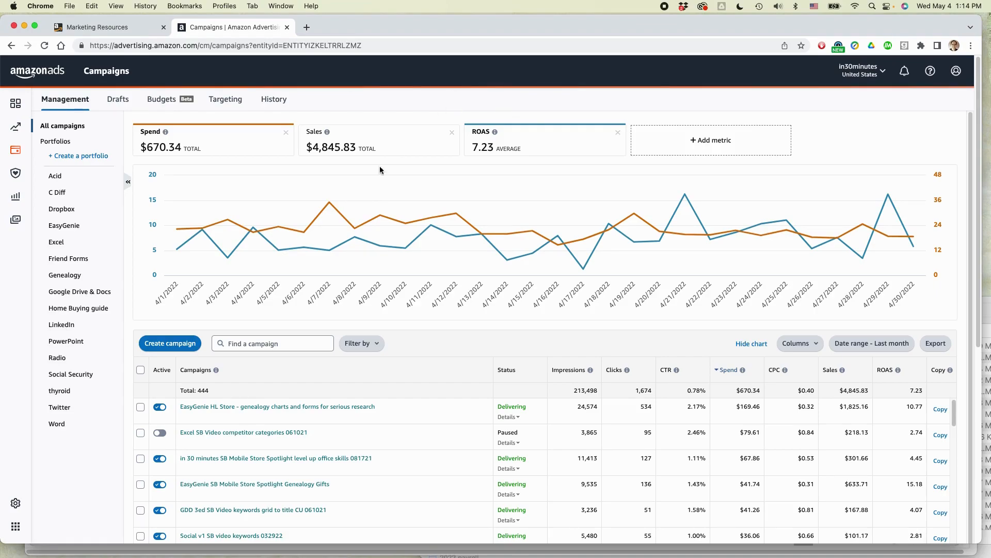
left_click(178, 345)
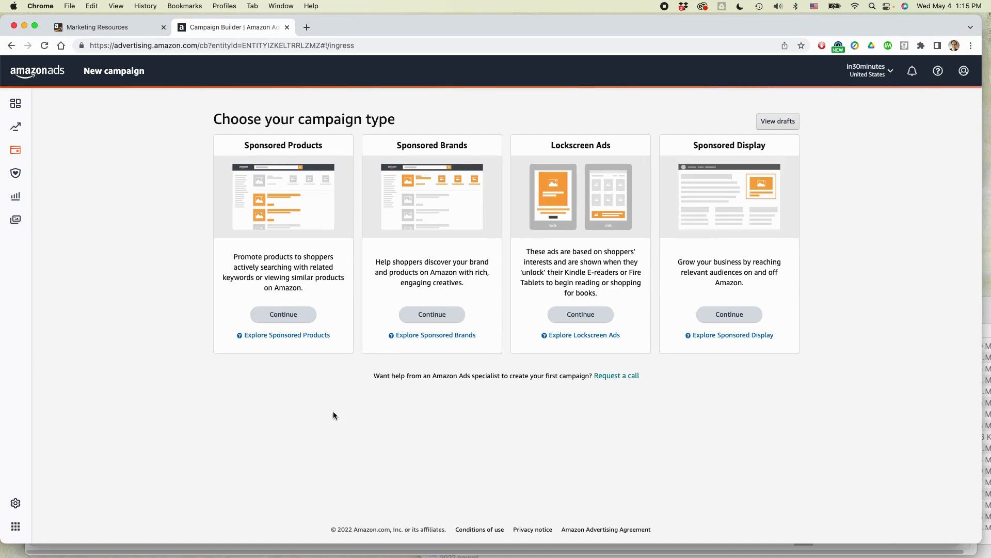
left_click(287, 318)
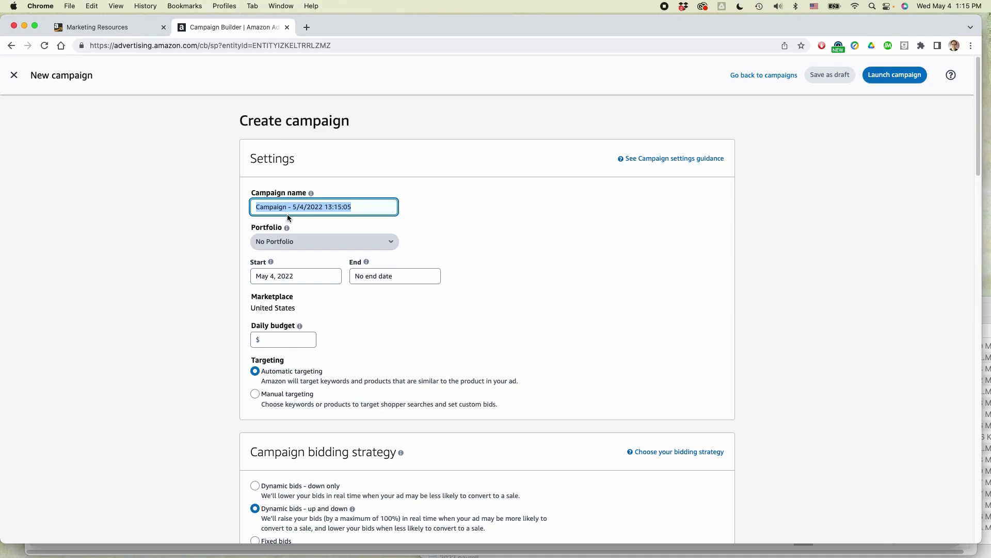
Step: Name the new campaign "Powerpoint SP auto 050422"
type("Power")
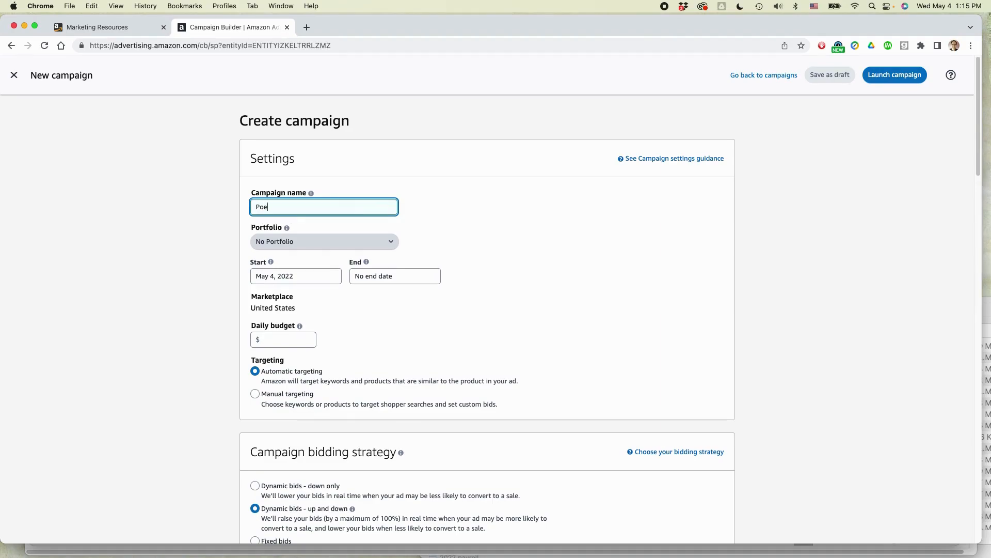
type("point SP auto 050422")
Step: Check the top of the PowerPoint book's product page in Safari and return to the campaign form in Chrome
left_click(377, 276)
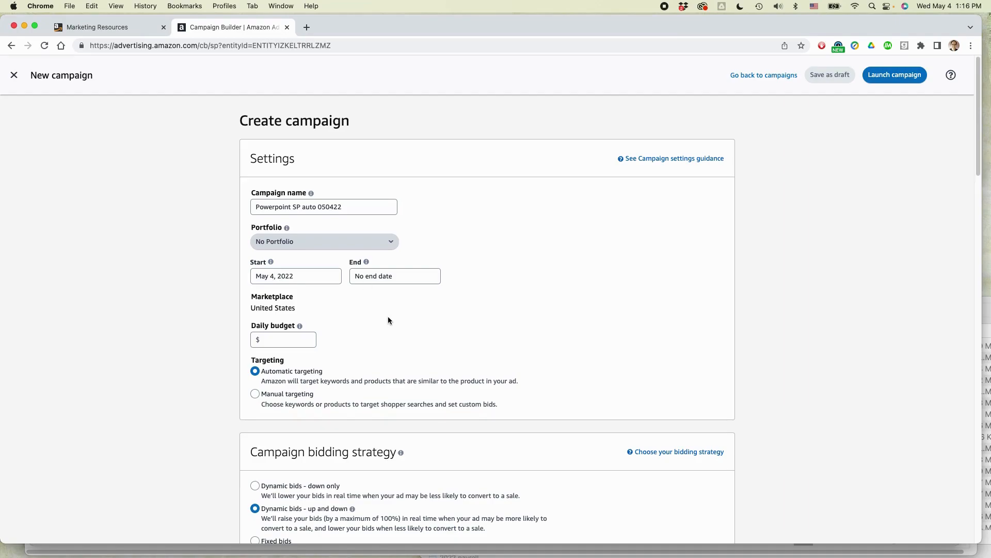
key("super+Tab")
key("super+Tab")
scroll(494, 279, "up", 20)
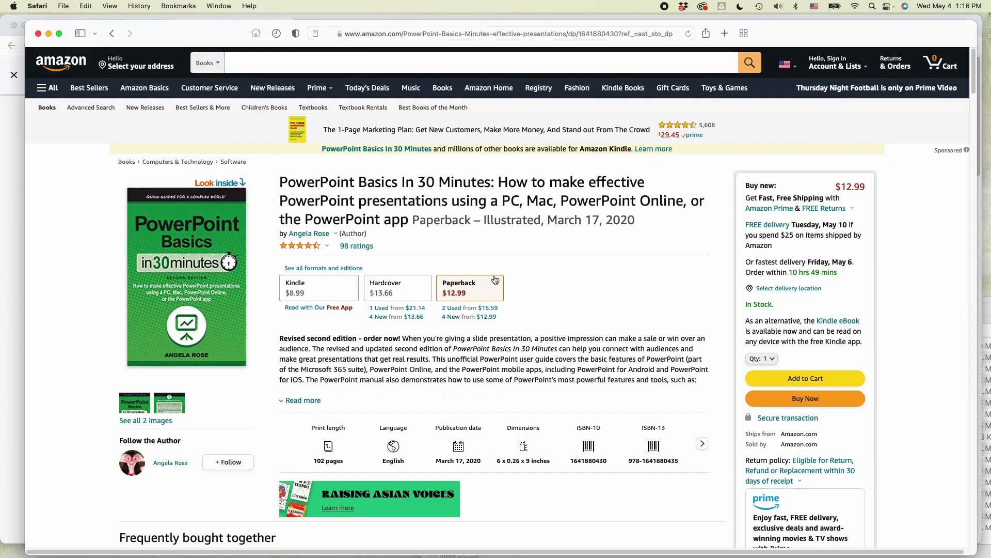
key("super+Tab")
Step: Set the campaign's end date to Dec 31, 2022
left_click(373, 275)
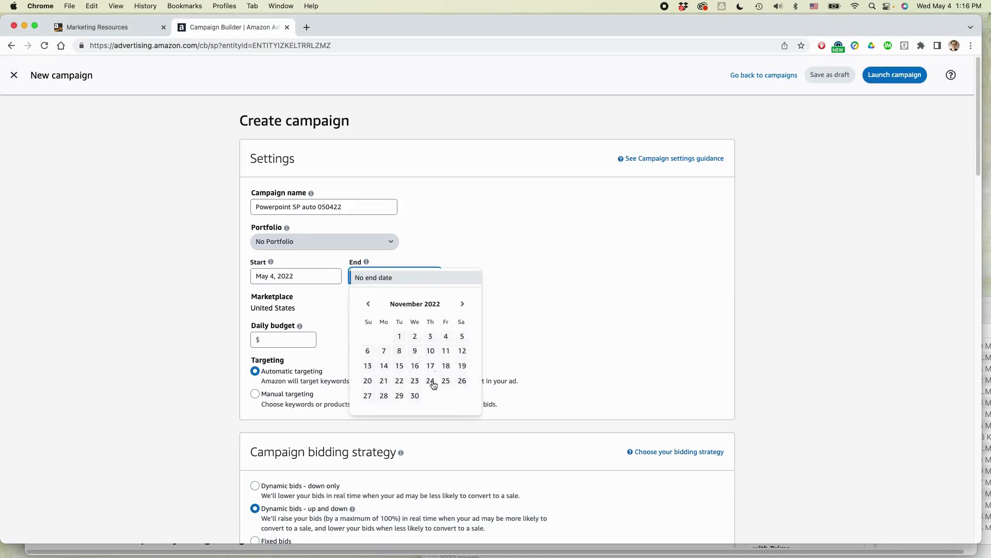
left_click(416, 396)
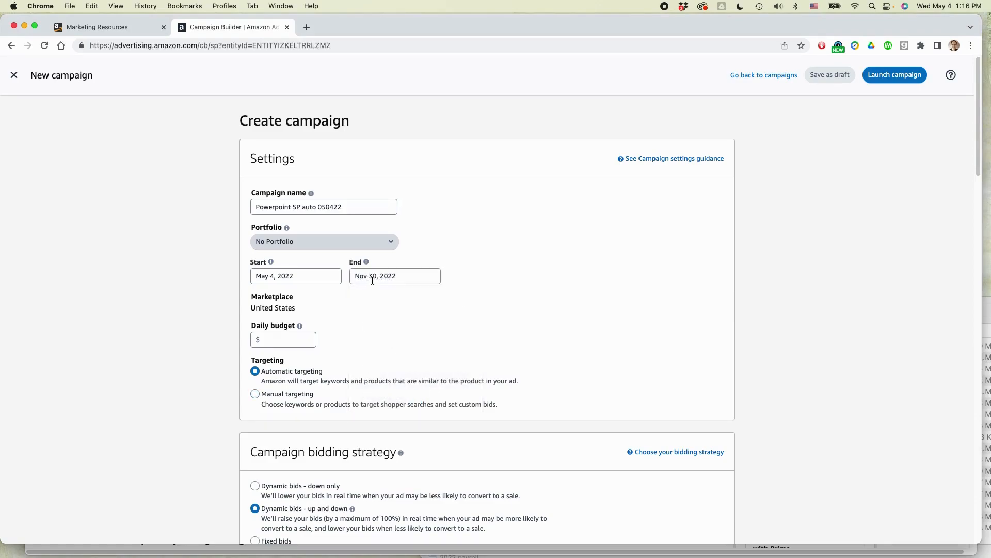
left_click(373, 281)
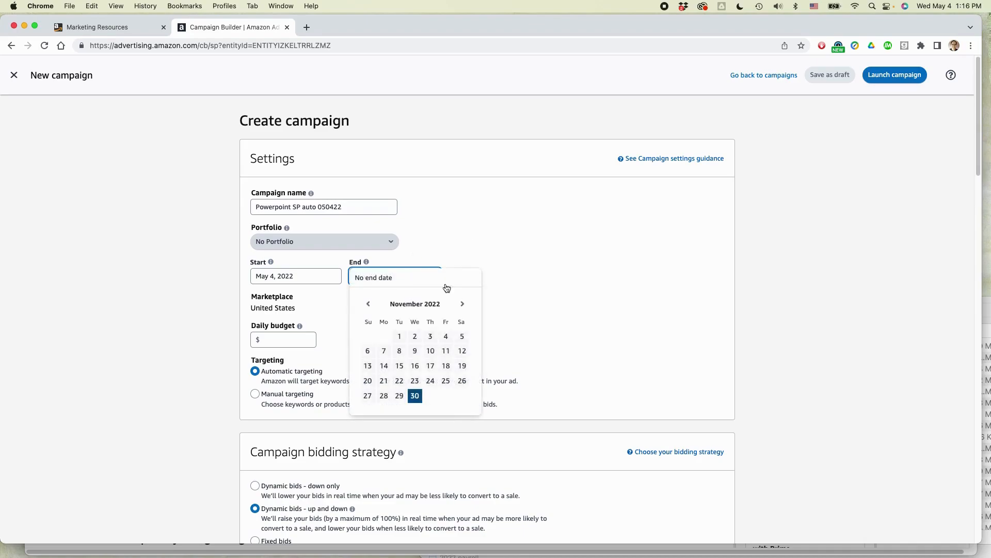
left_click(462, 304)
left_click(462, 394)
Step: Set the campaign's daily budget to $25
left_click(271, 339)
type("25")
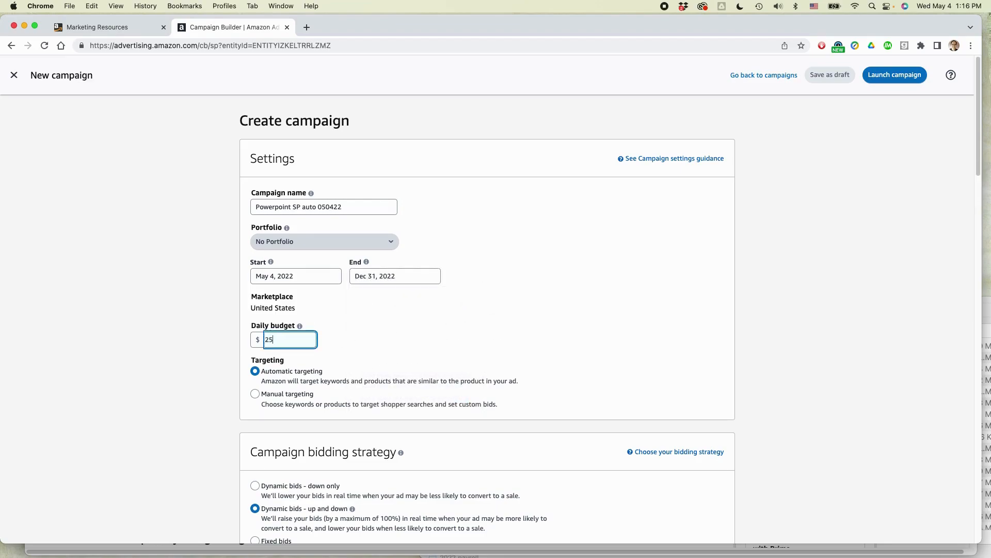
left_click(548, 308)
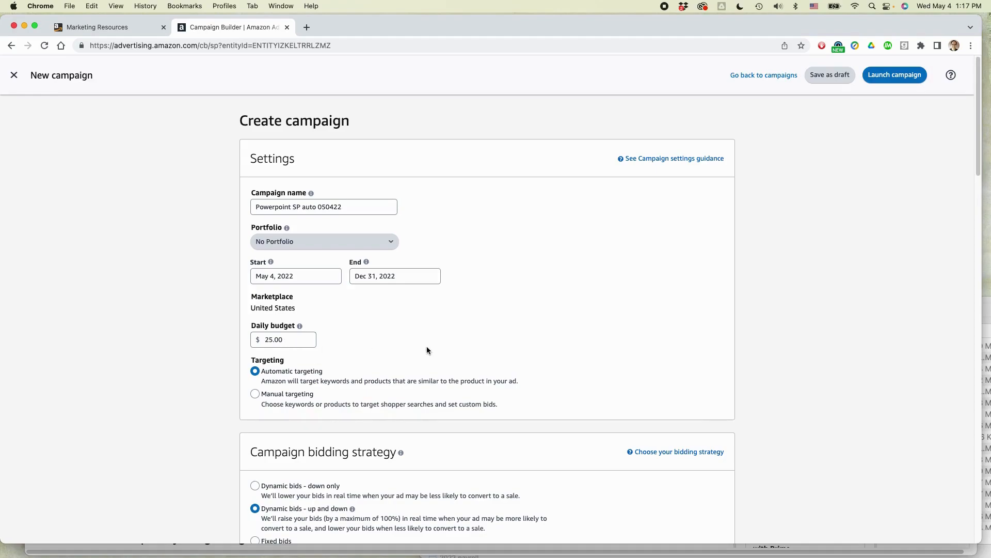
Step: Review the targeting options against the PowerPoint updated August 2021 keyword sheet in Excel, and return to the campaign form in Chrome
scroll(415, 330, "down", 5)
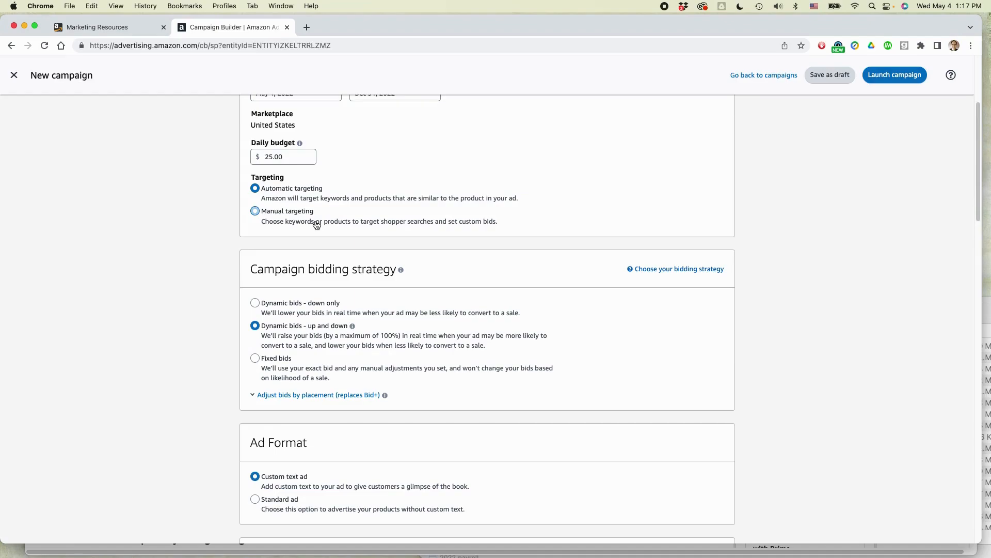
key("super+Tab")
key("super+Tab")
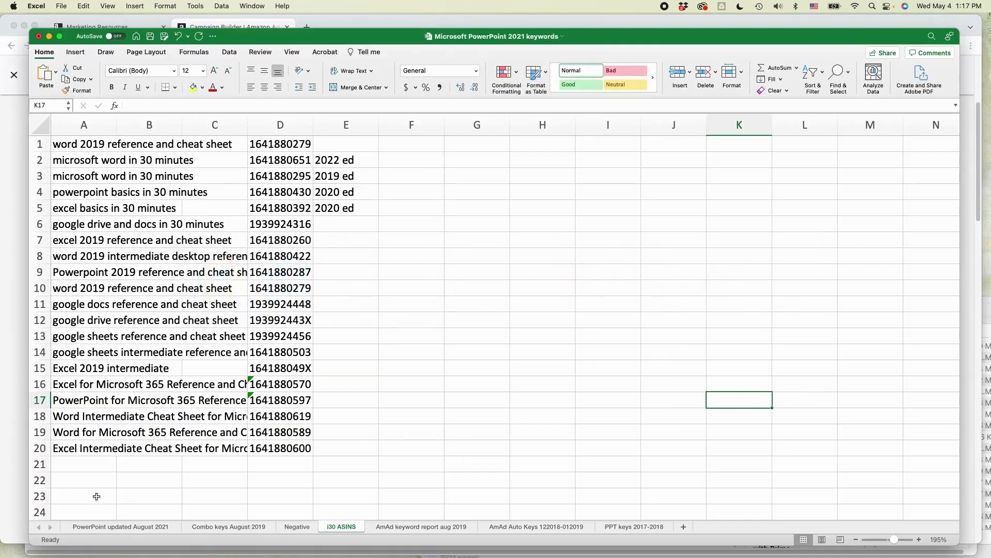
left_click(120, 526)
key("super+Tab")
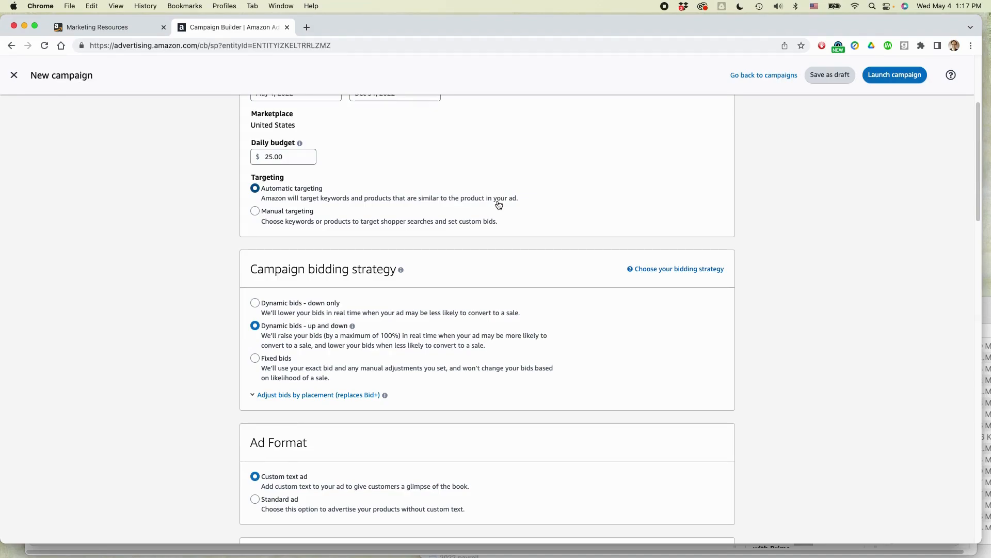
Step: Choose Dynamic bids - down only, with placement bid increases of 10% for top of search and 5% for product pages
scroll(501, 218, "down", 3)
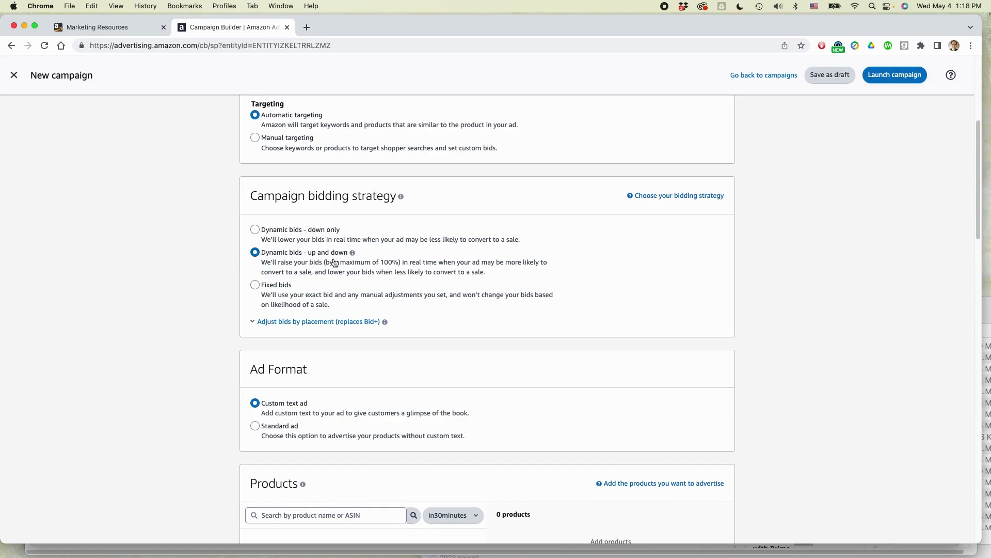
left_click(258, 233)
left_click(305, 324)
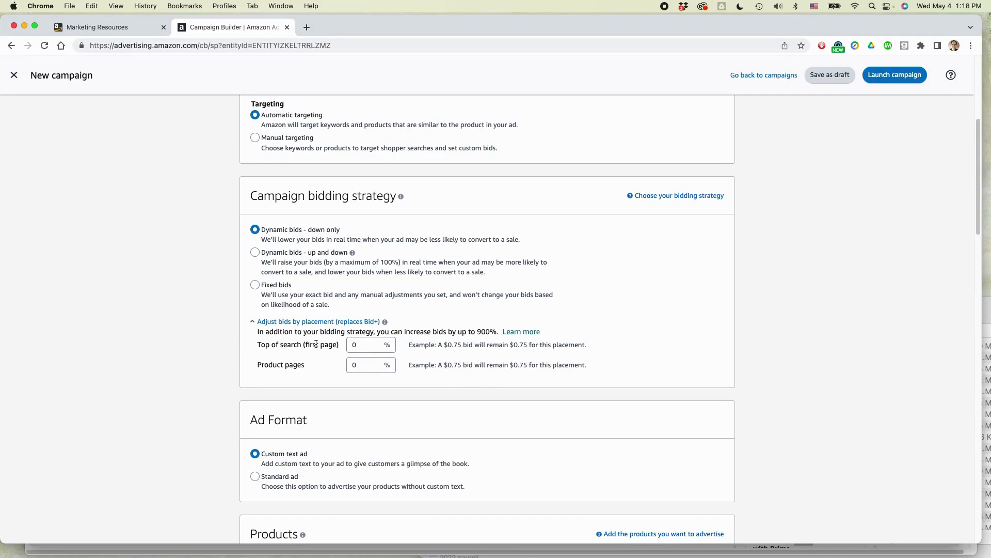
left_click(352, 344)
type("10")
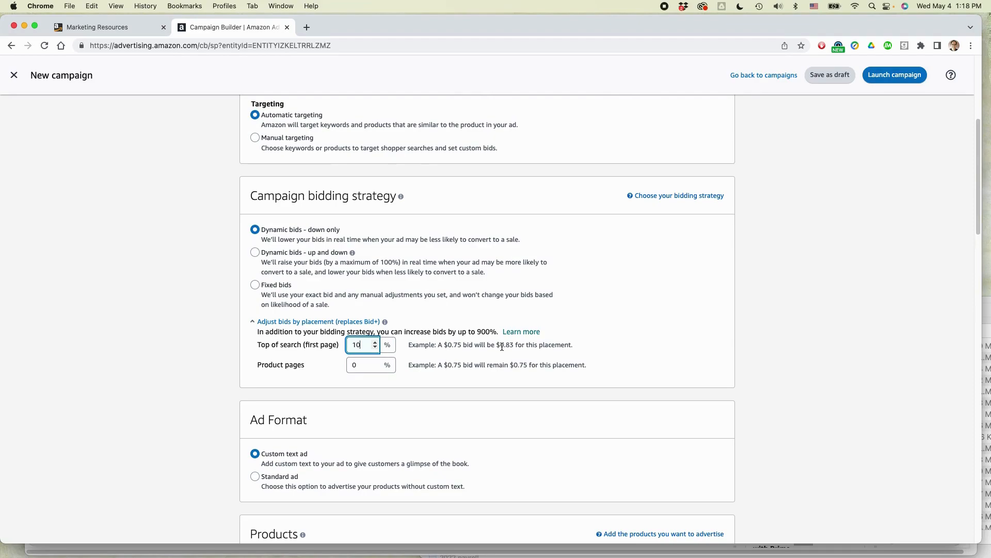
left_click(624, 343)
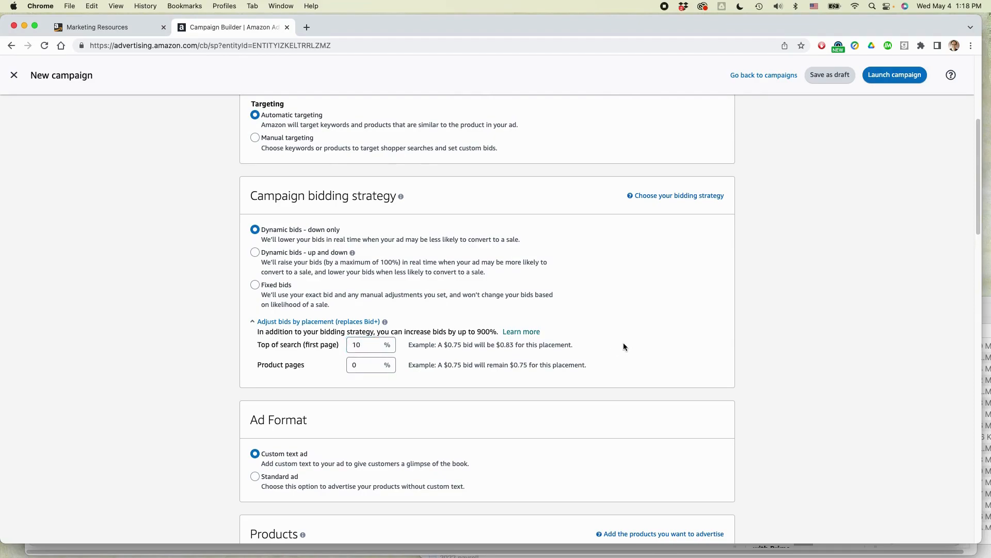
left_click(357, 364)
type("5")
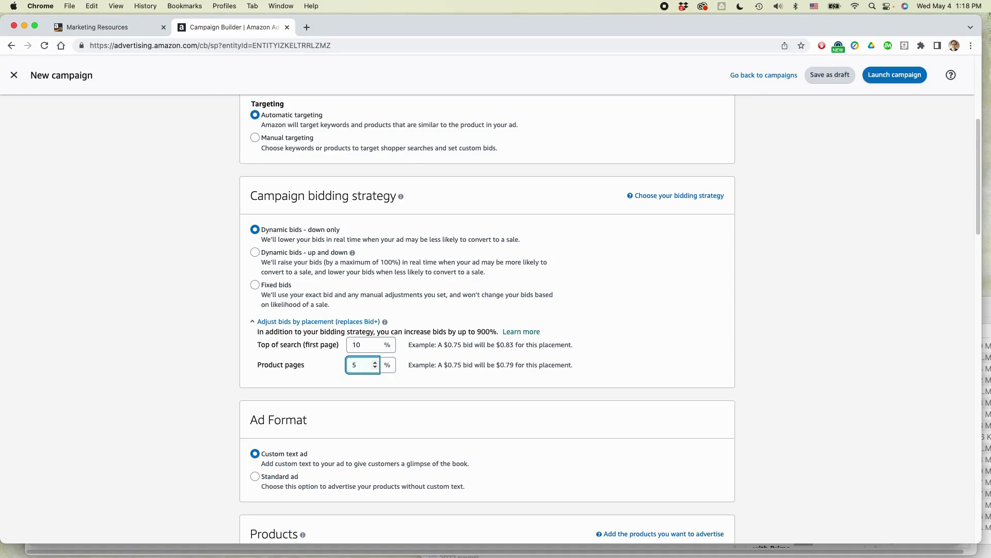
left_click(648, 335)
Step: Choose the Standard ad format and name the ad group "PowerPoint 2ed May 2022"
scroll(645, 327, "down", 5)
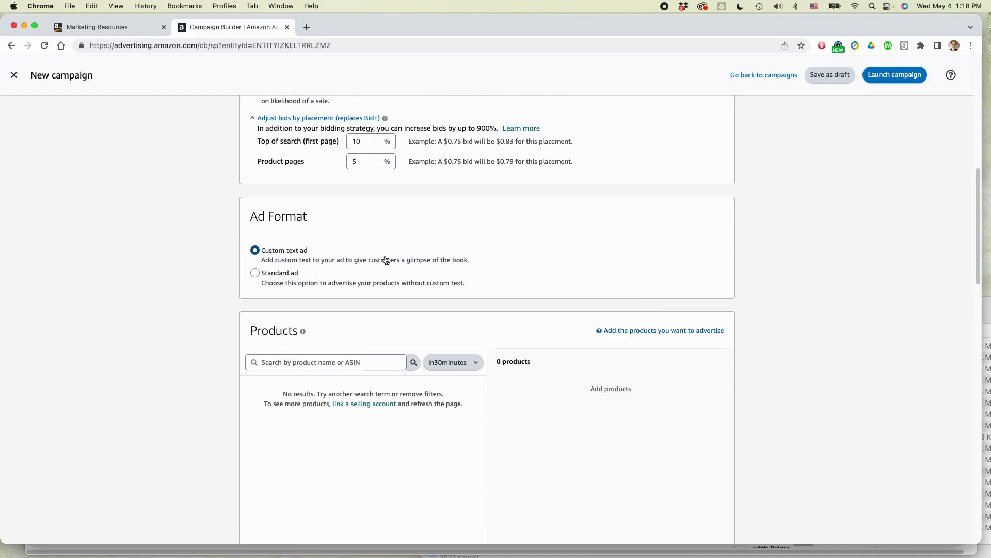
left_click(255, 274)
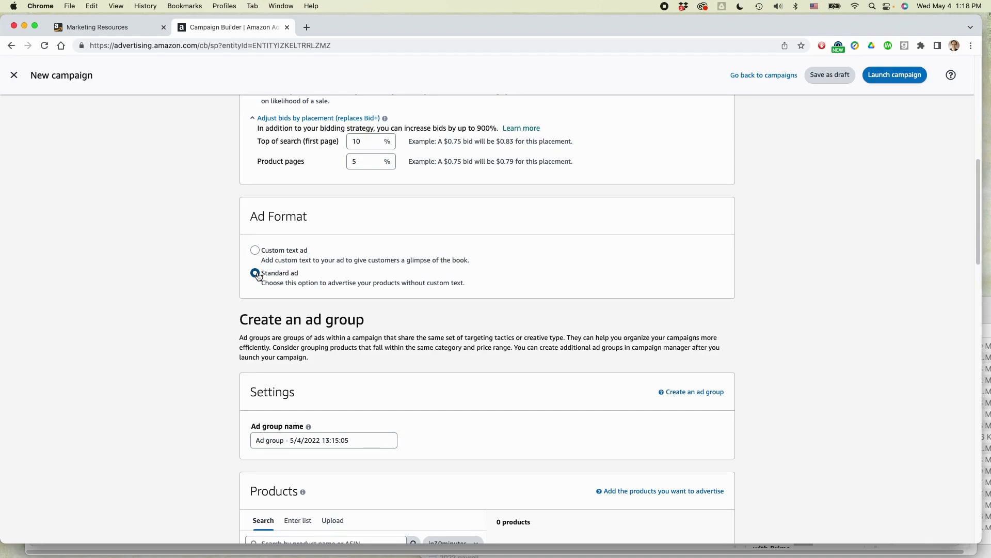
scroll(583, 272, "down", 4)
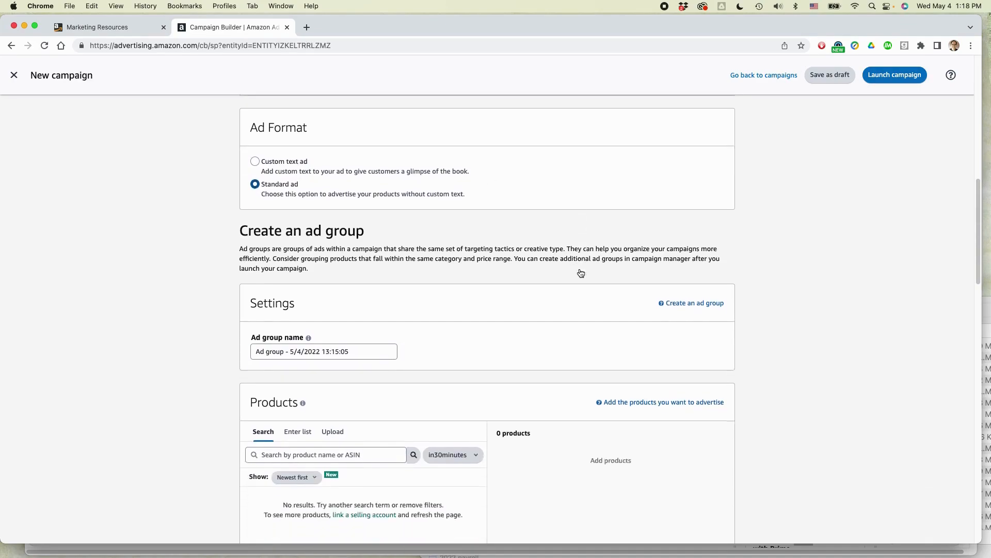
left_click(298, 243)
triple_click(299, 243)
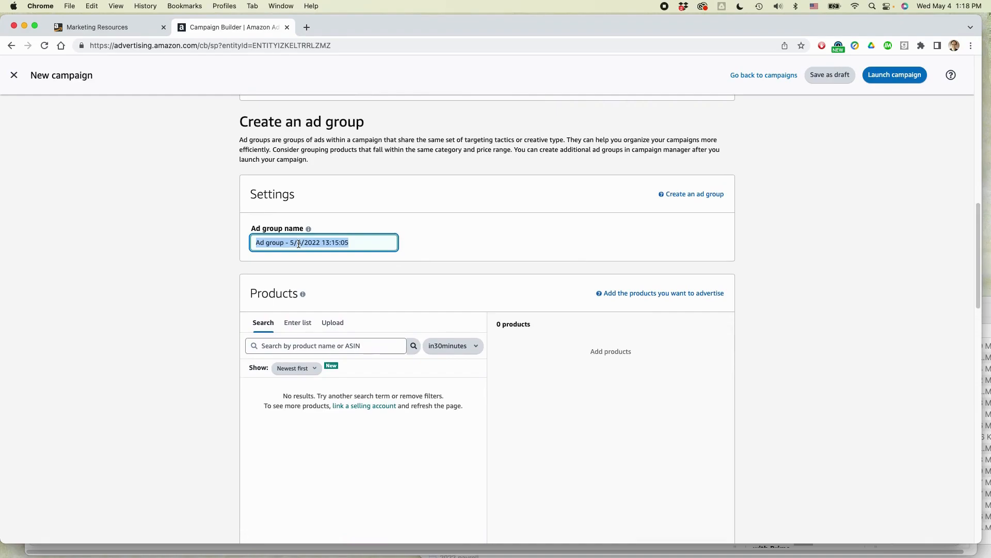
type("PowerPoint ")
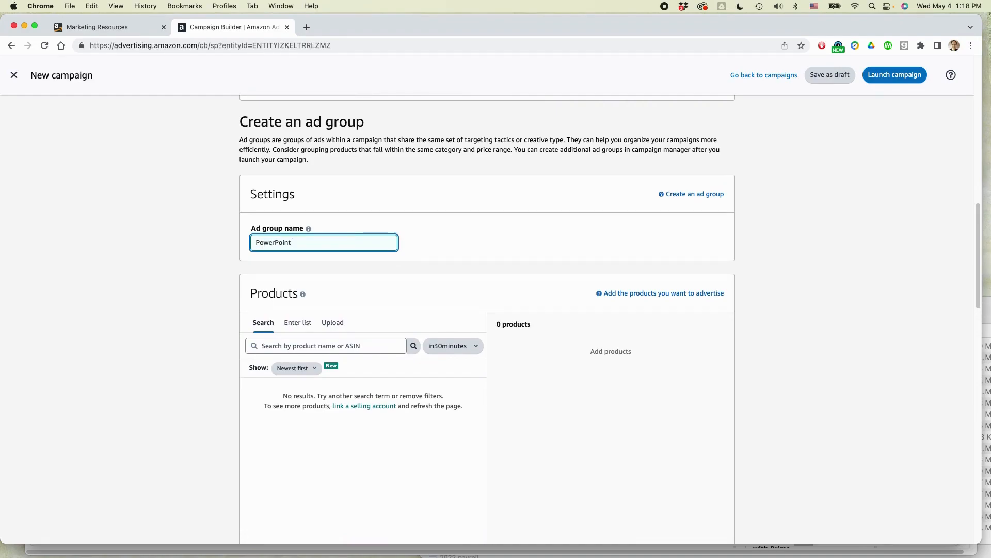
type("2ed May 2022")
Step: Switch to the book's Amazon page in Safari and copy its ISBN-10 from the product details
scroll(355, 315, "down", 3)
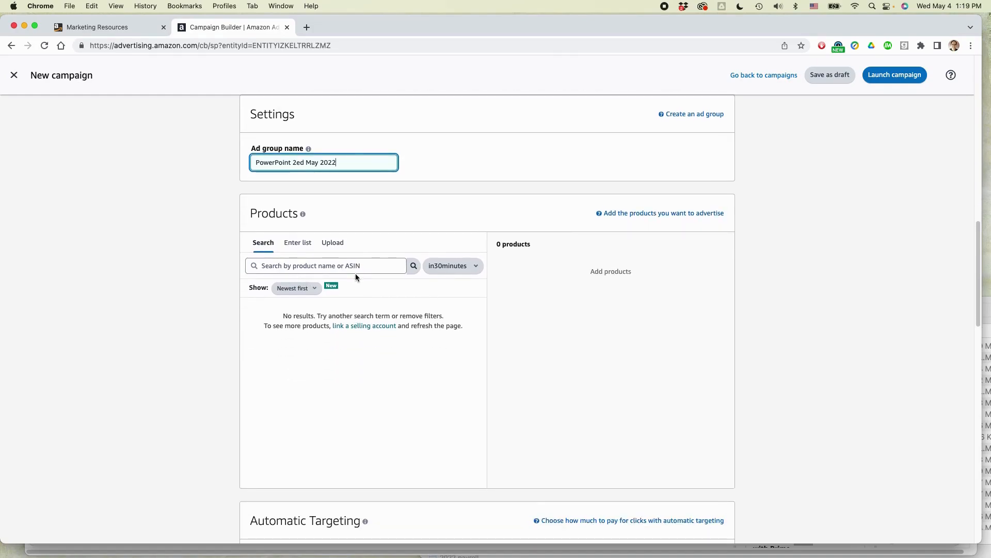
key("super+Tab")
key("super+Tab")
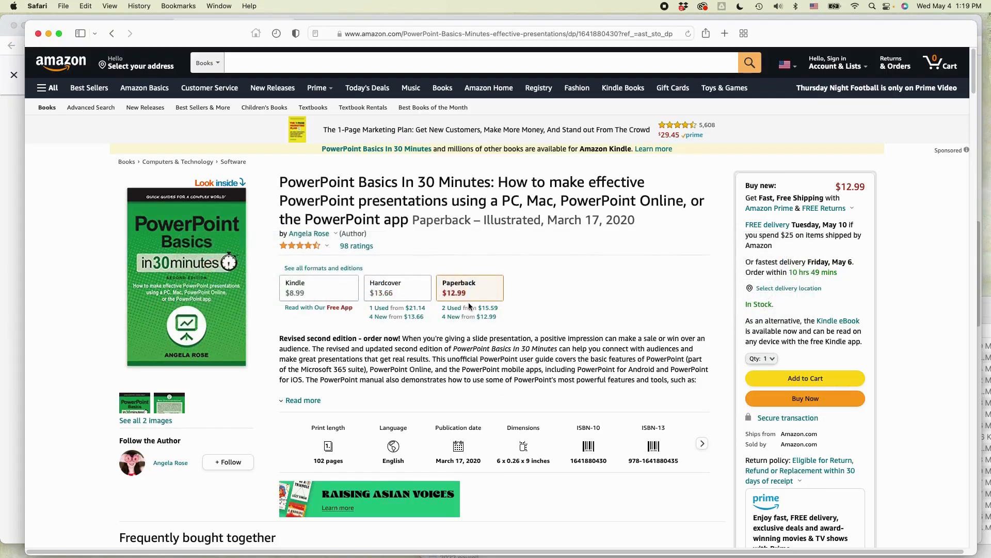
scroll(469, 332, "down", 20)
scroll(470, 307, "down", 20)
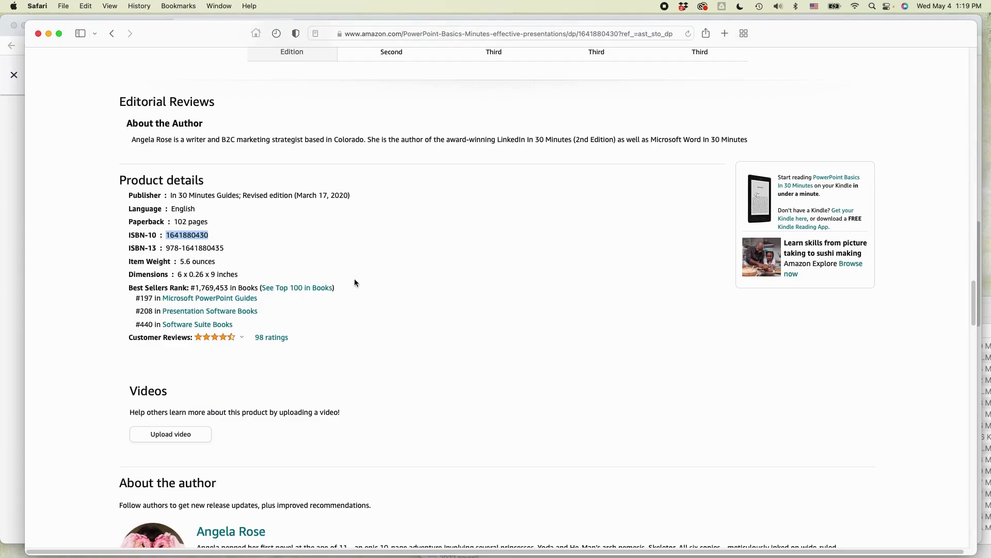
scroll(402, 284, "up", 1)
mouse_move(185, 261)
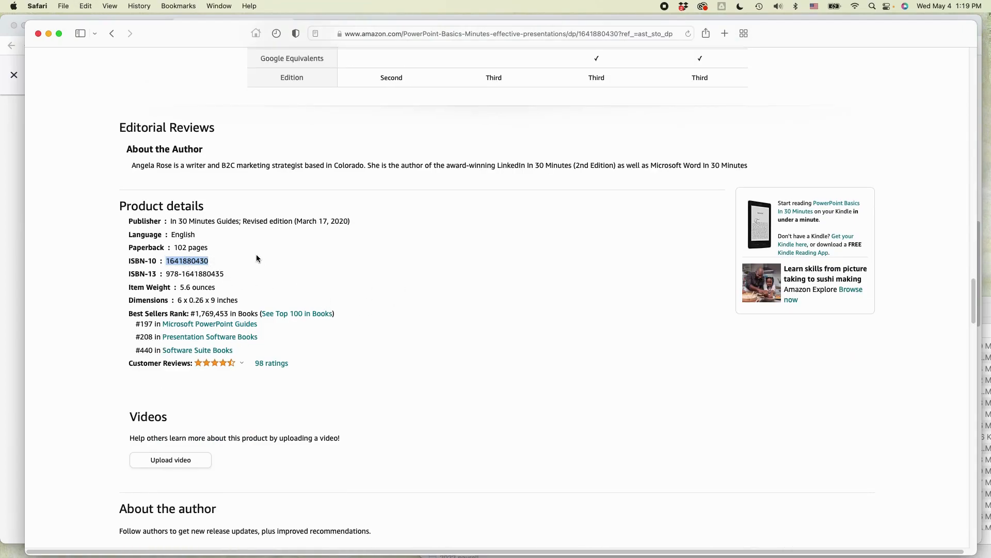
key("super+c")
key("super+Tab")
left_click(276, 265)
key("super+v")
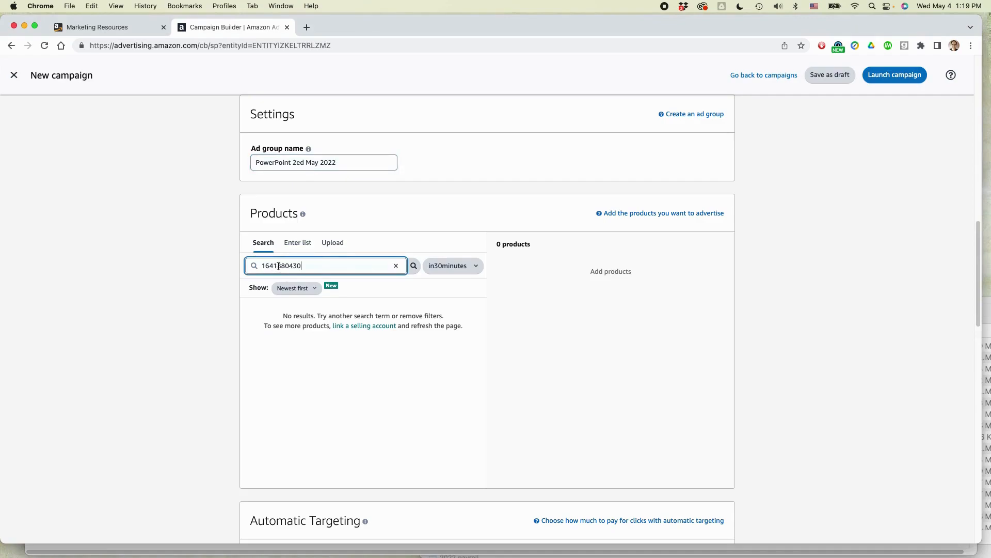
left_click(477, 266)
left_click(458, 280)
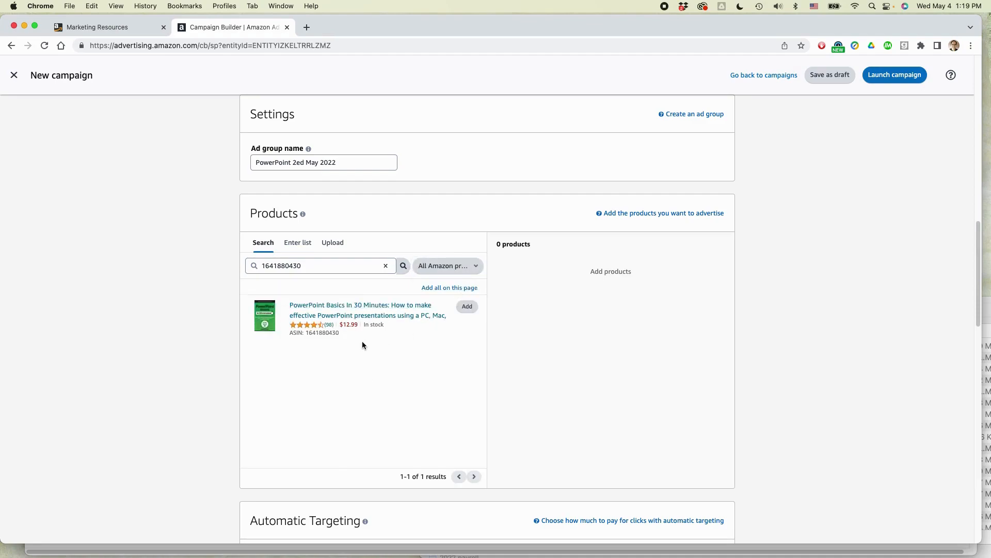
left_click(466, 307)
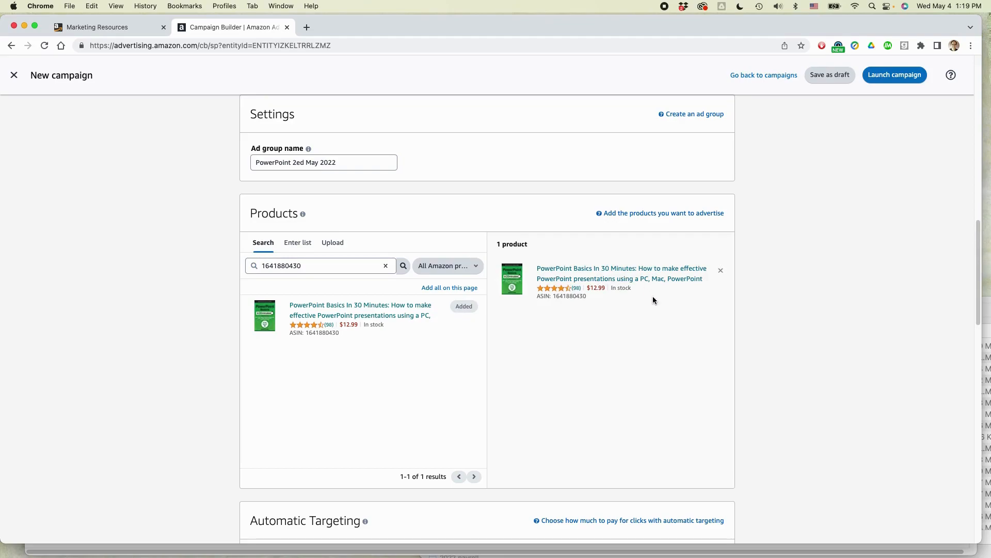
Step: Set the default bid for automatic targeting to $0.55
scroll(640, 318, "down", 7)
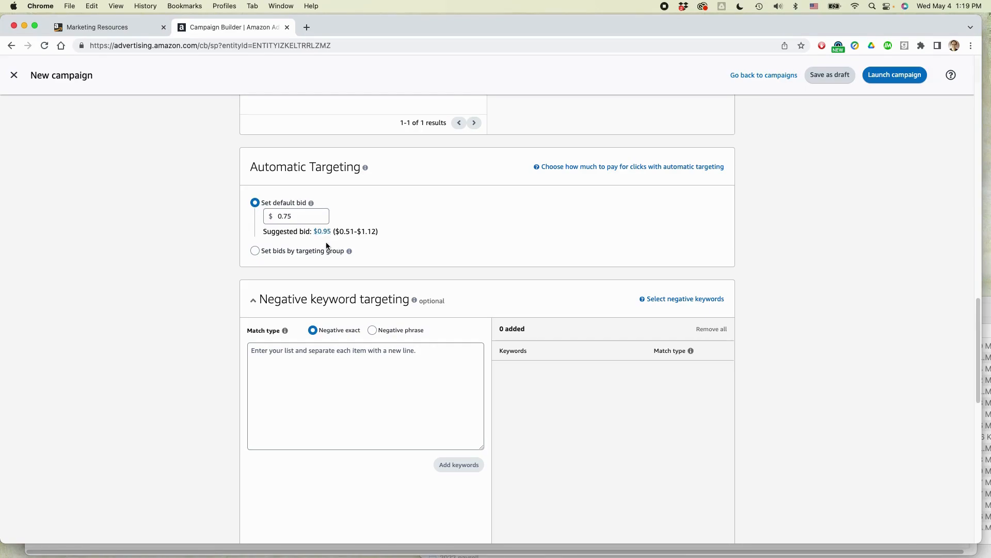
double_click(288, 218)
type("0.55")
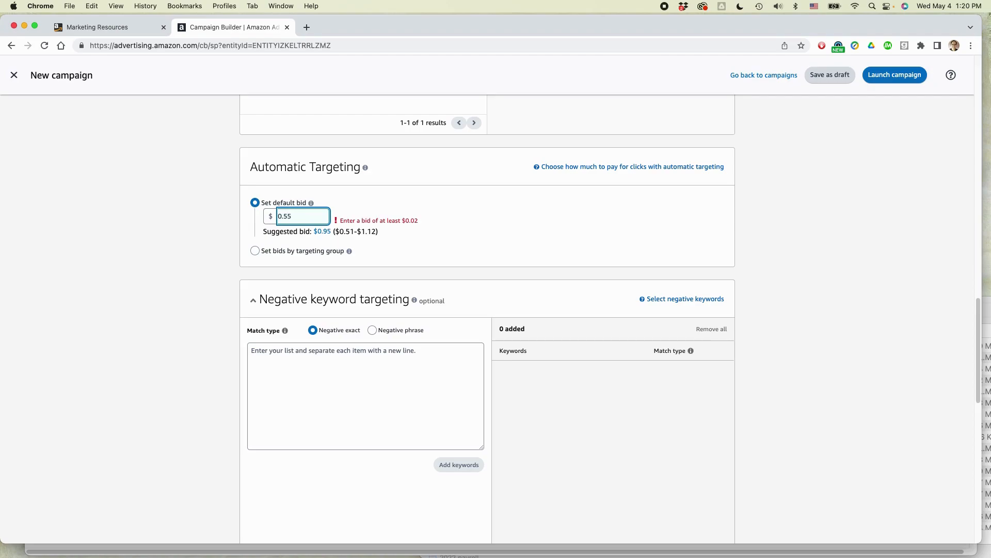
left_click(475, 218)
Step: Set bids by targeting group: $0.55 for close match, loose match and substitutes, and $0.11 for complements
left_click(255, 251)
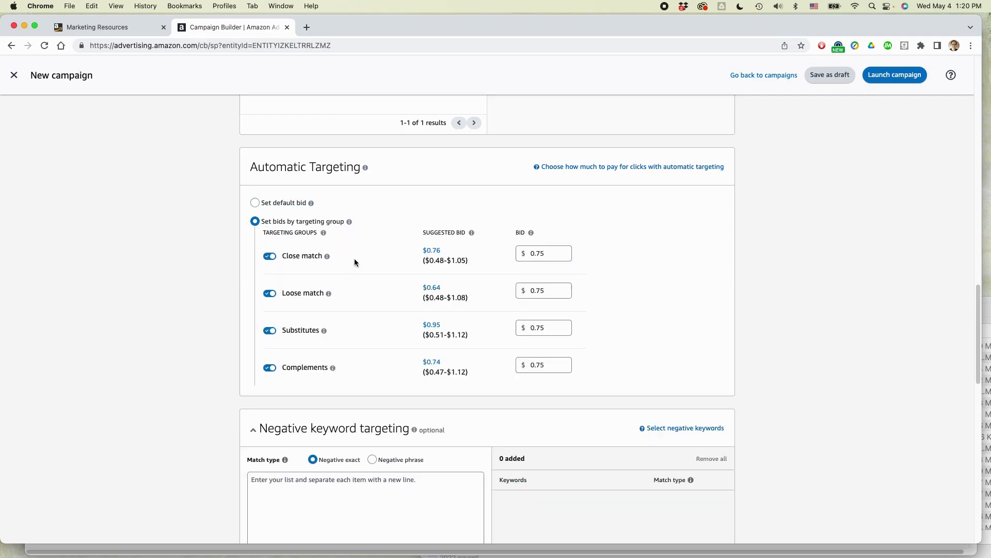
double_click(540, 252)
type("0.55")
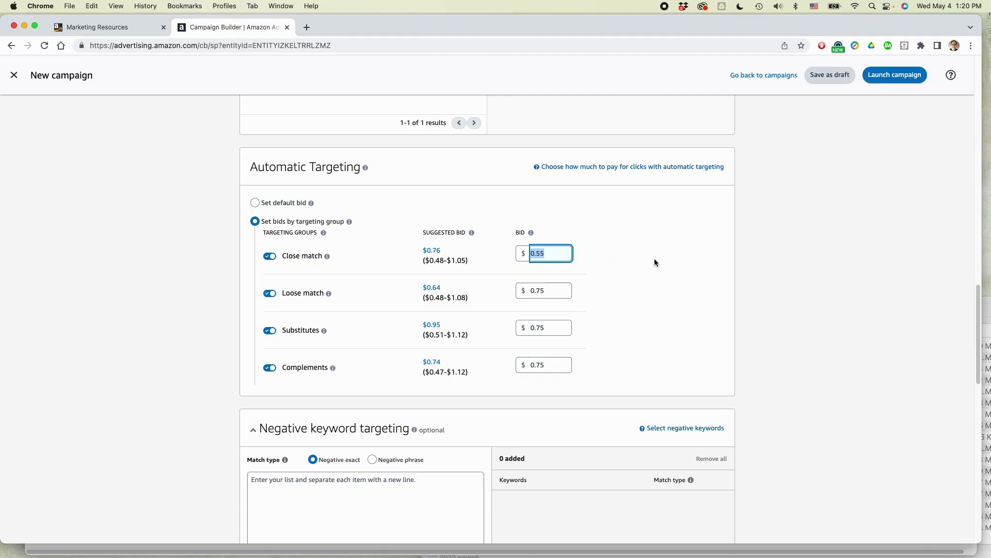
left_click(624, 285)
double_click(546, 292)
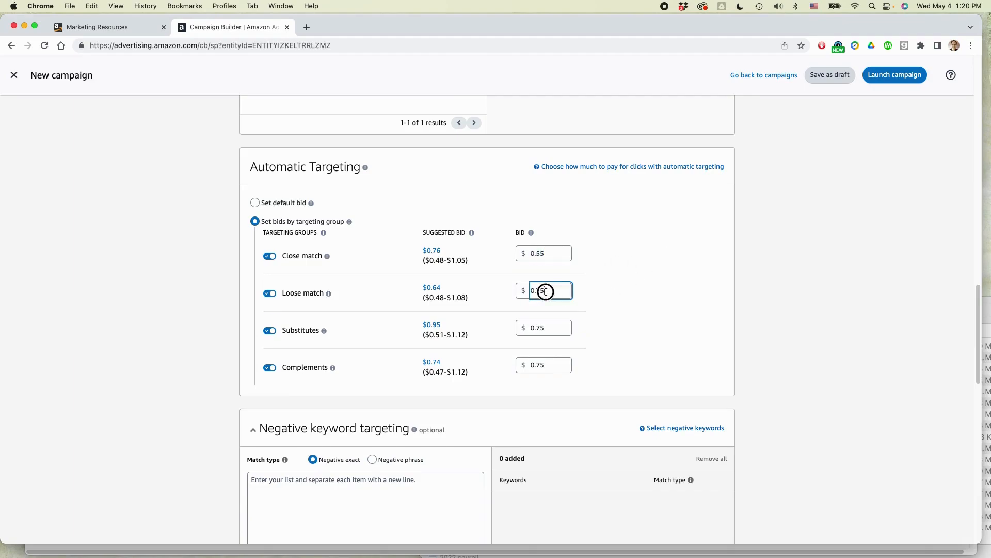
type("0.55")
double_click(543, 329)
type("0.55")
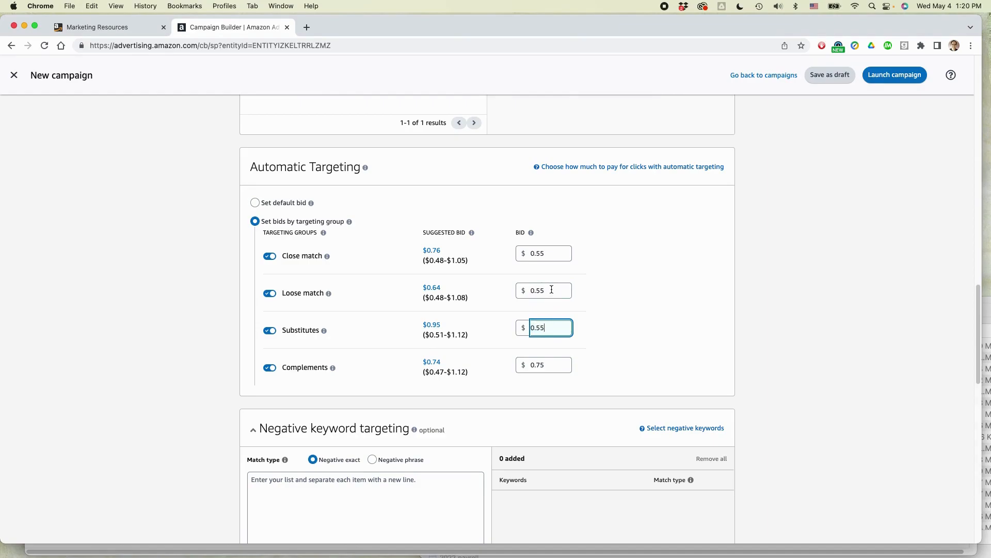
double_click(537, 364)
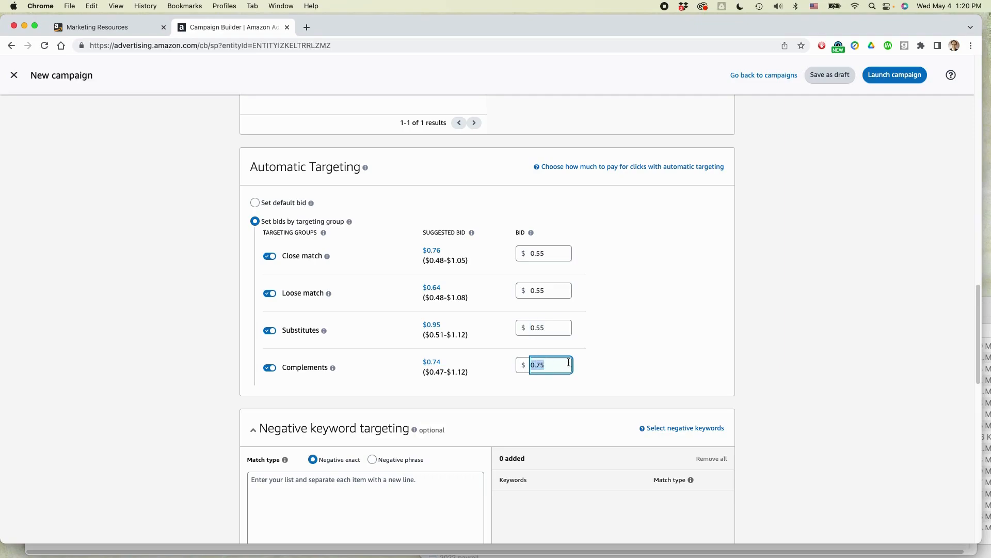
type("0.11")
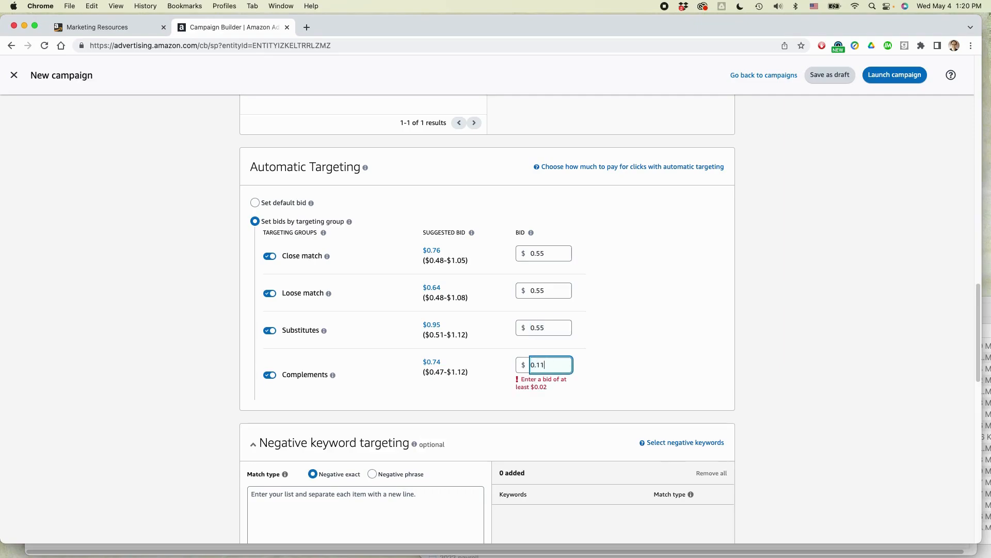
left_click(821, 333)
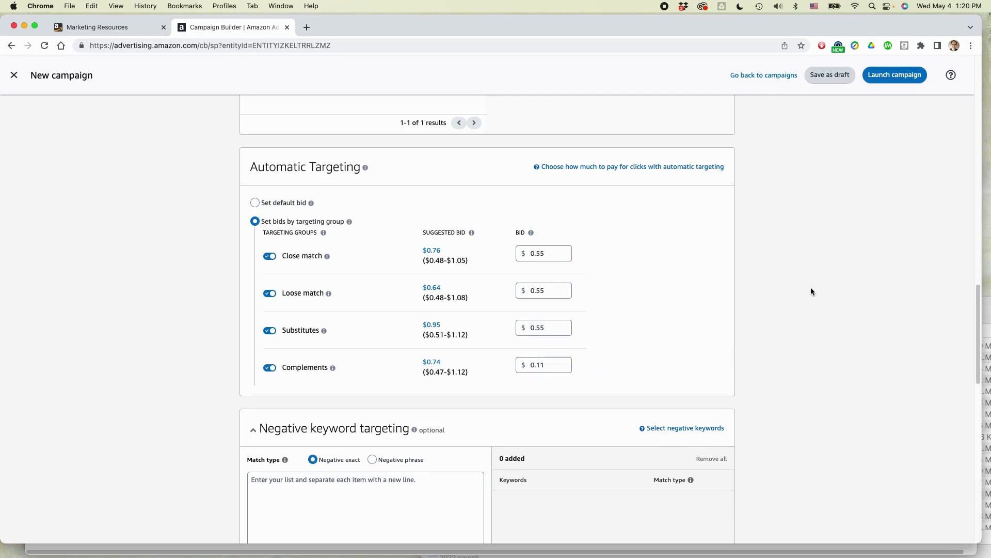
Step: Read the negative keyword targeting explanation, look over the book's Amazon page in Safari, and return to the campaign form in Chrome
scroll(801, 280, "down", 5)
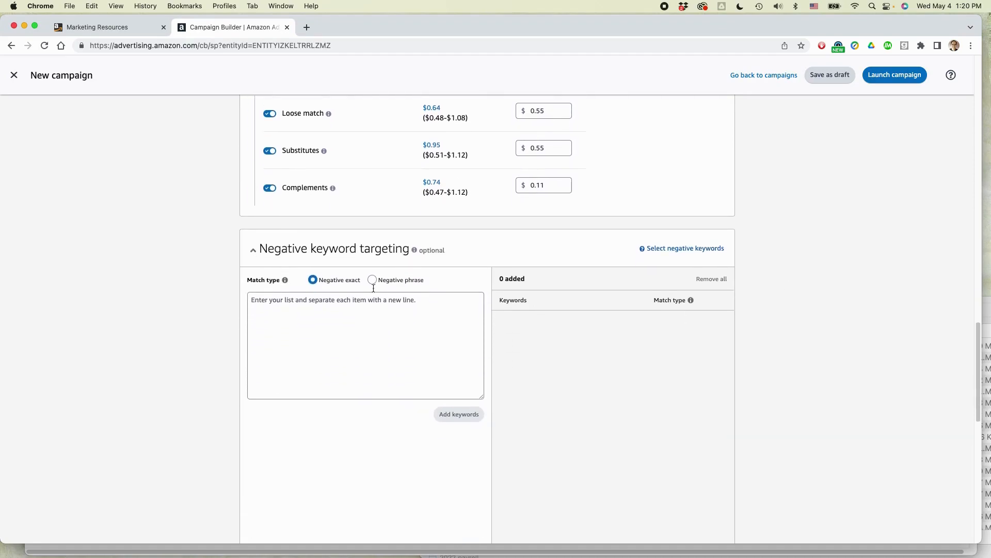
mouse_move(418, 253)
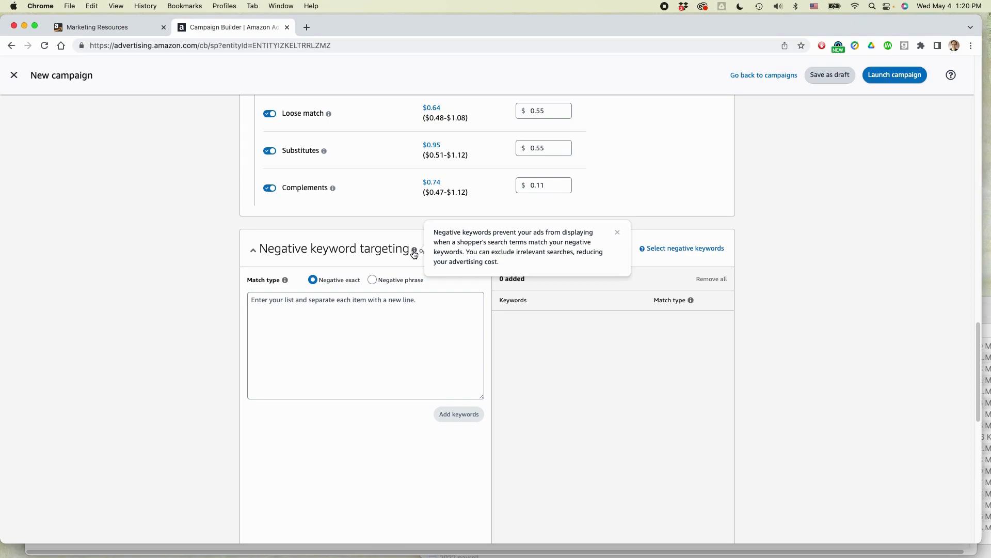
key("super+Tab")
scroll(427, 256, "up", 20)
scroll(427, 253, "up", 5)
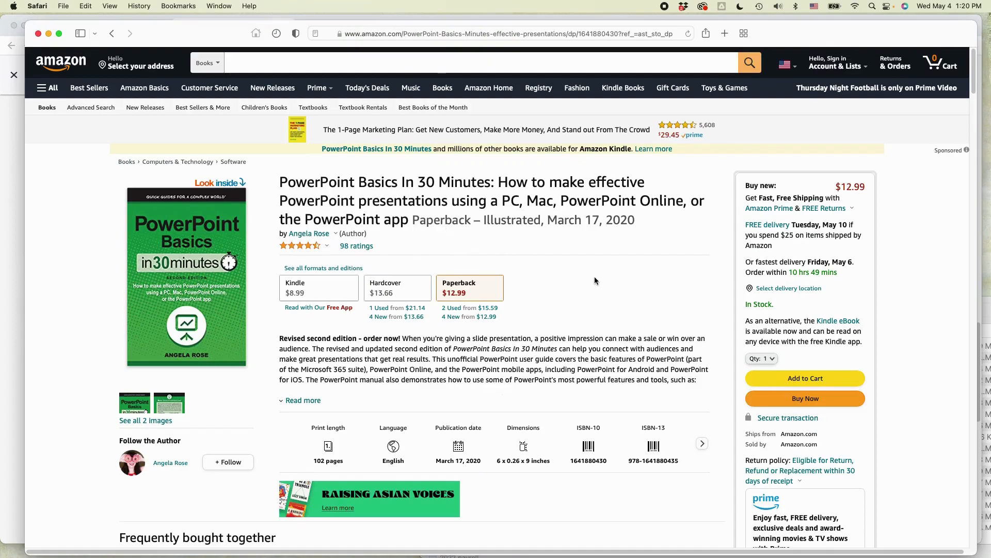
key("super+Tab")
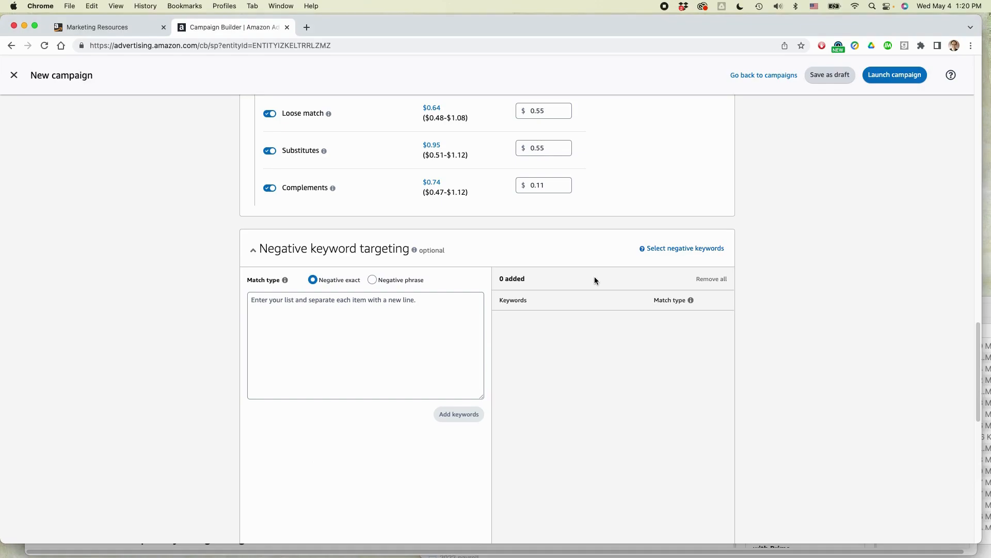
Step: Add Excel and the terms copied from the Excel workbook's Negative sheet as negative exact keywords, and remove the excel keyword
left_click(315, 307)
type("Exce")
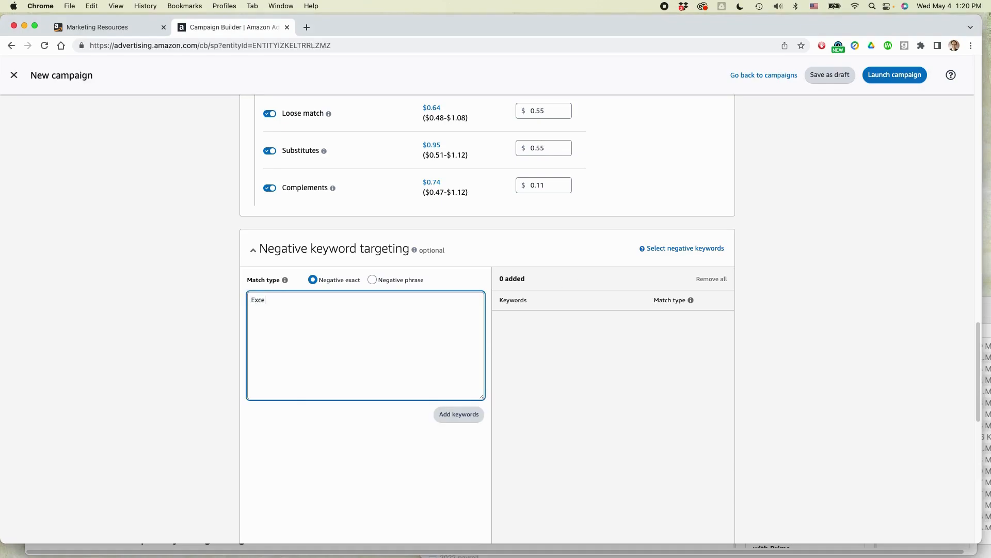
key("super+Tab")
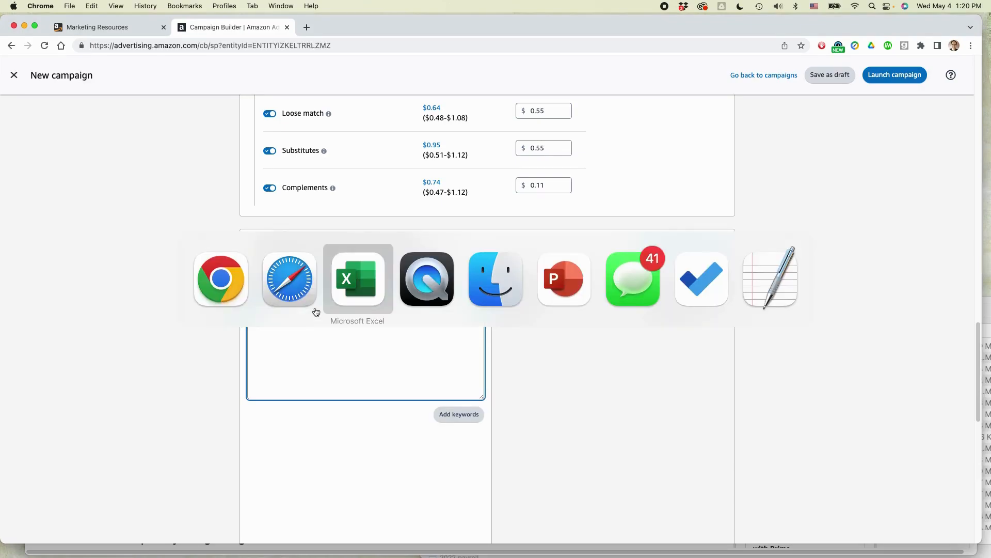
key("super+Tab")
left_click(305, 527)
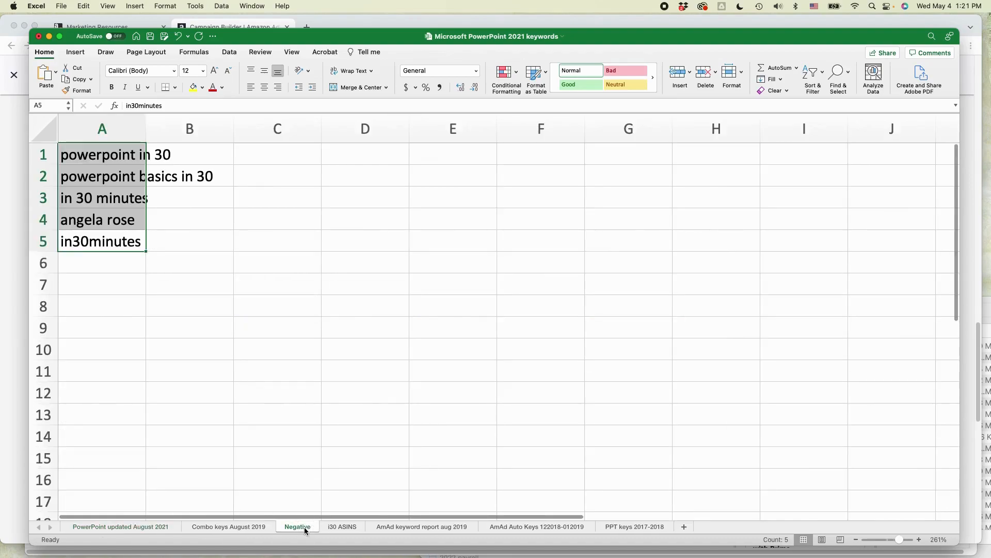
key("super+c")
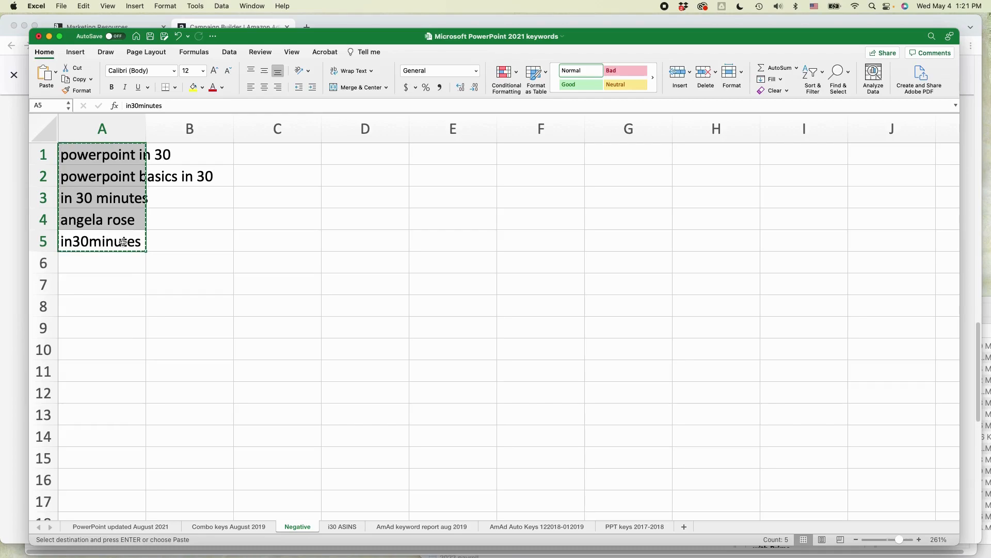
key("super+Tab")
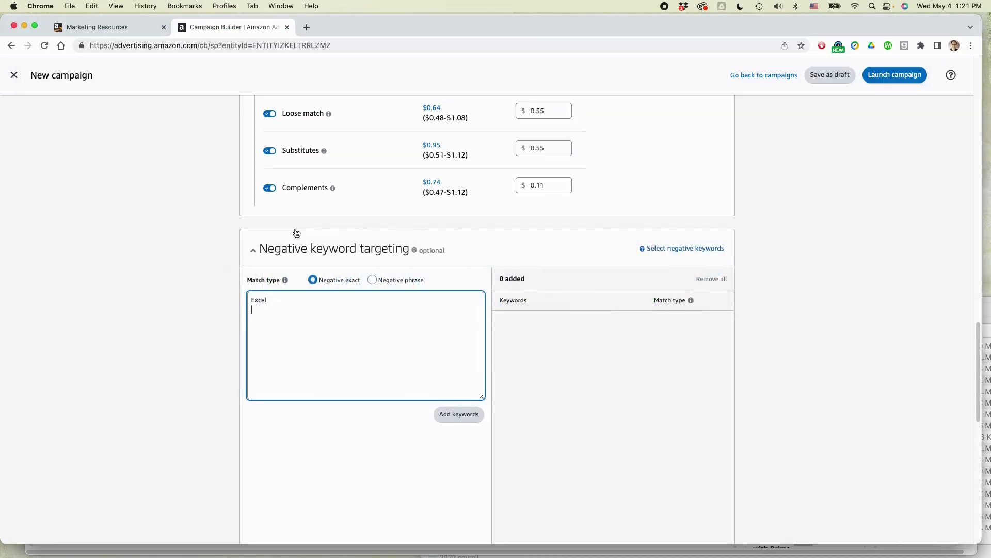
key("super+v")
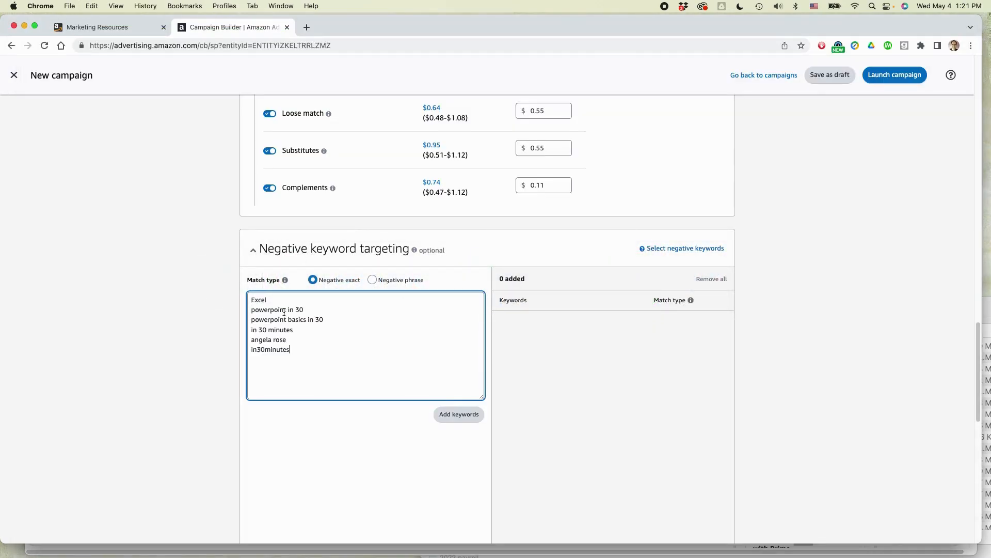
left_click(461, 415)
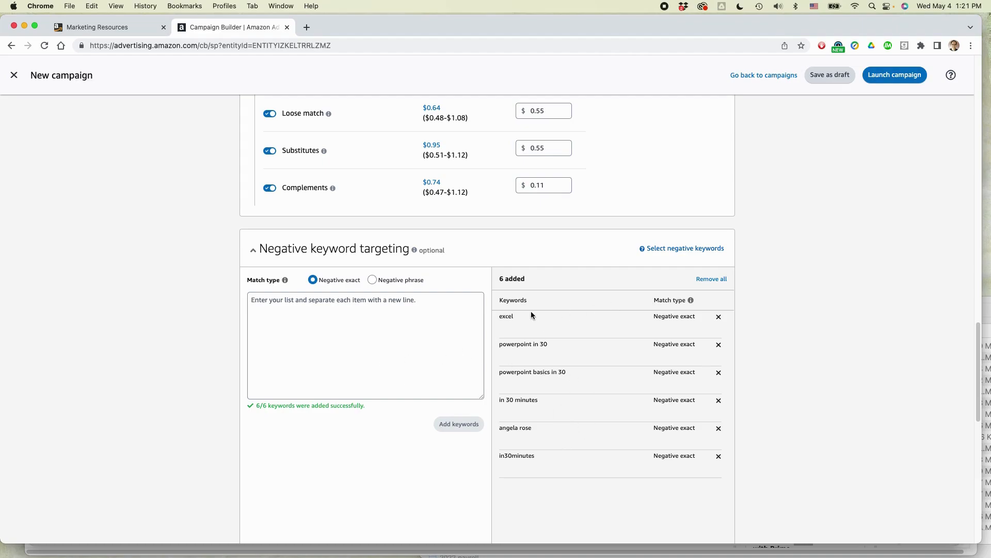
left_click(718, 317)
Step: Choose list entry for negative product targeting, and copy the ASINs in D1:D20 of the i30 ASINS sheet in Excel
scroll(785, 294, "down", 9)
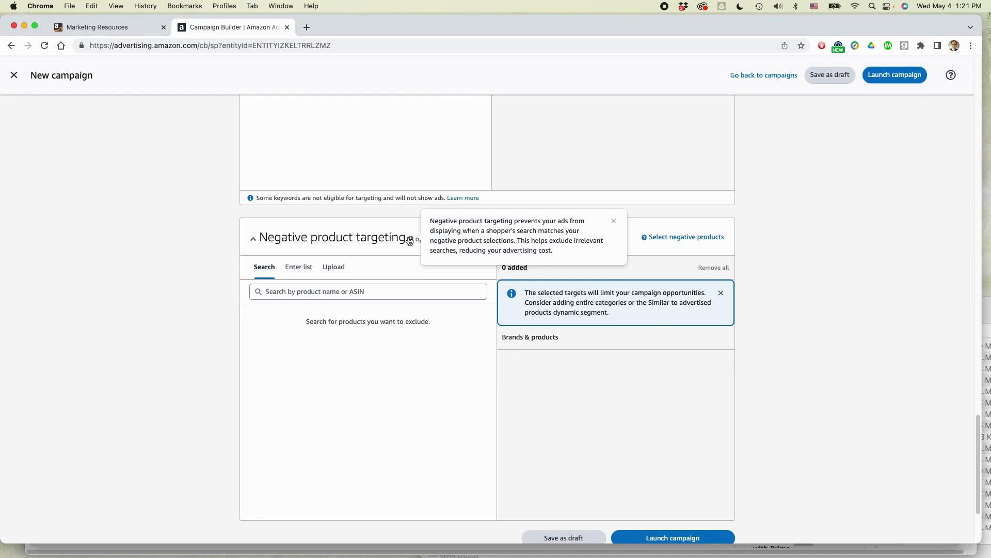
left_click(299, 267)
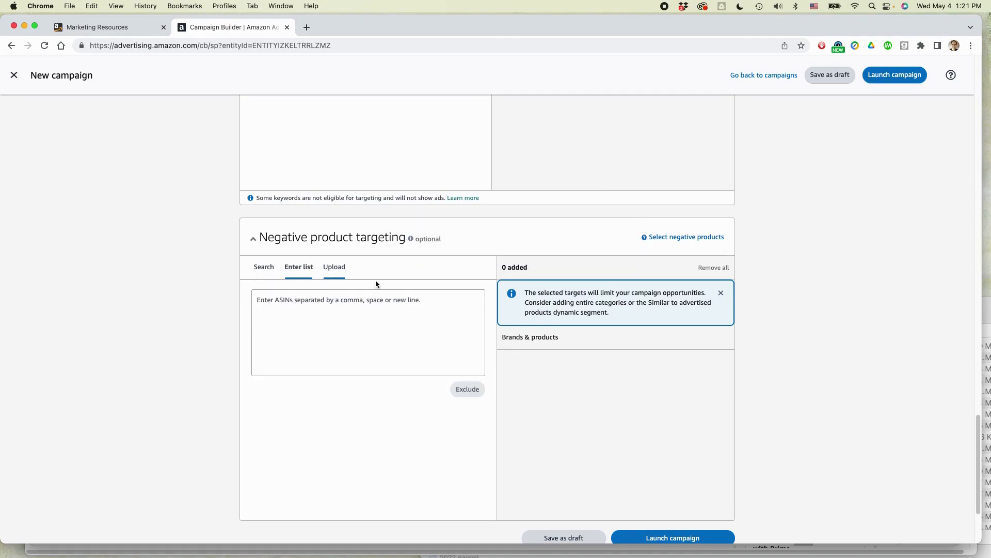
key("super+Tab")
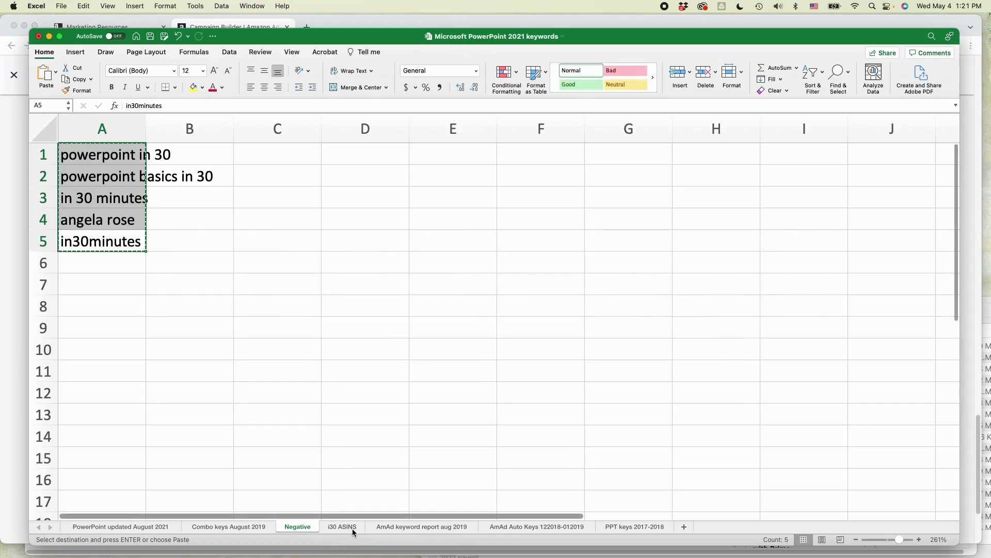
left_click(345, 528)
left_click(282, 144)
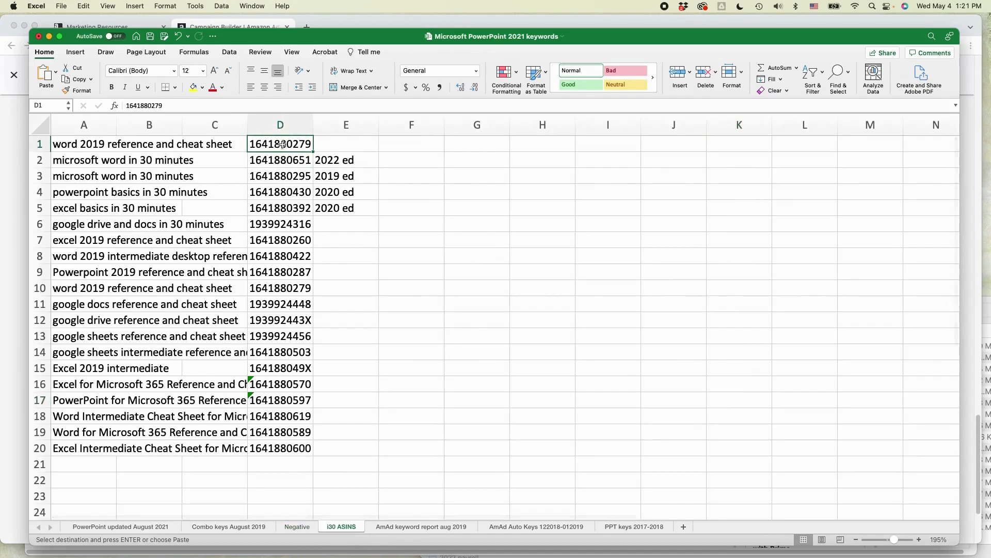
key("shift+super+Down")
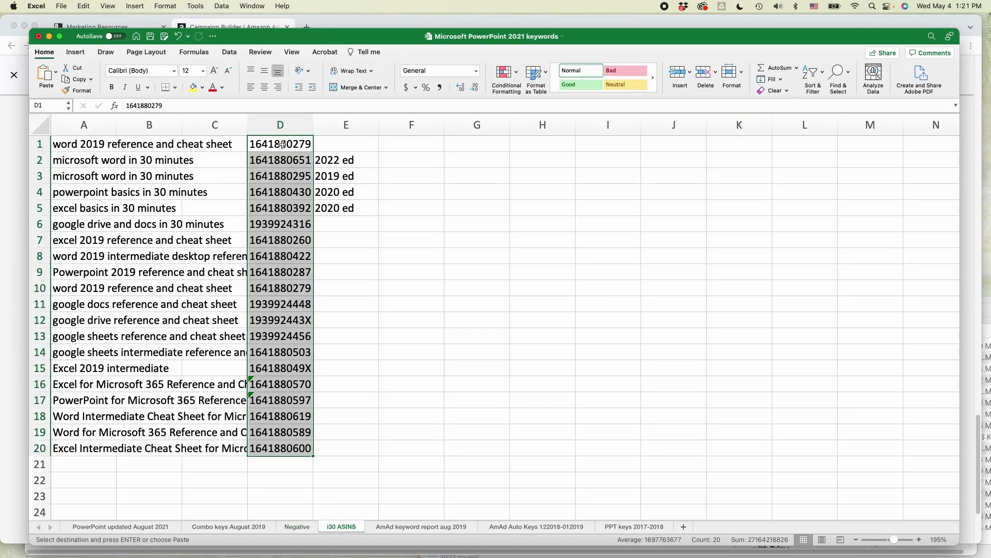
Step: Return to Chrome and exclude the copied ASINs under negative product targeting
key("super+Tab")
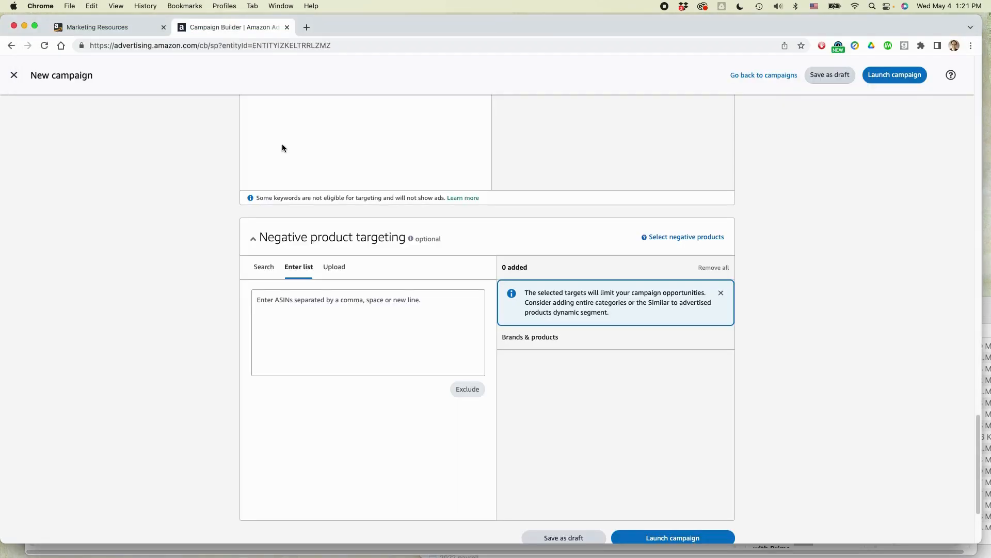
left_click(285, 301)
key("super+v")
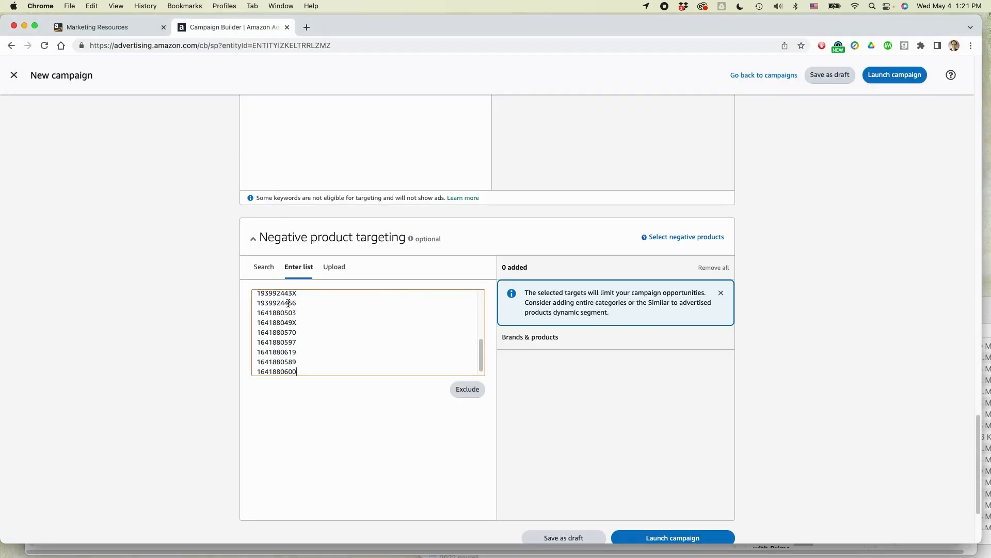
left_click(467, 390)
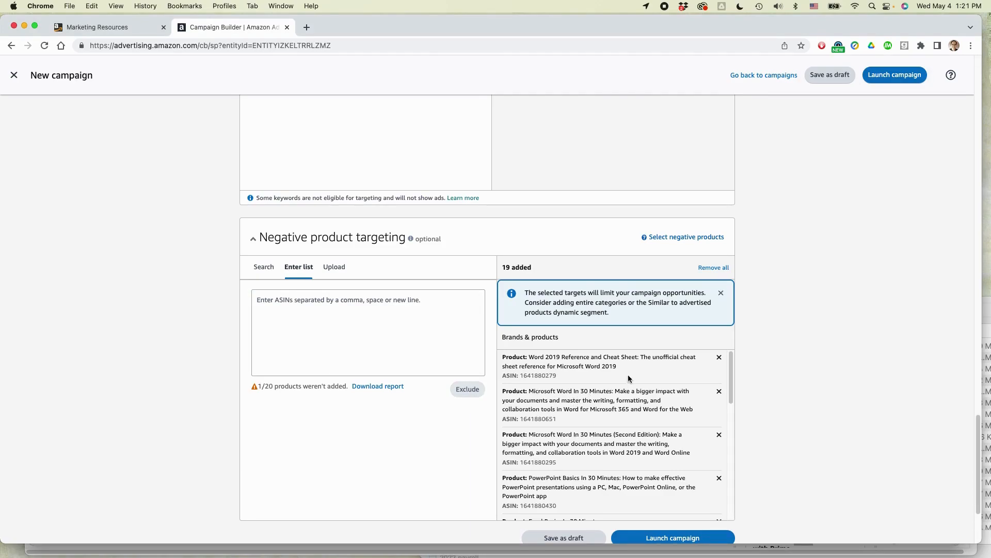
Step: Review the excluded products and launch the campaign
scroll(627, 374, "down", 2)
scroll(616, 381, "down", 4)
scroll(825, 334, "down", 3)
scroll(826, 337, "up", 1)
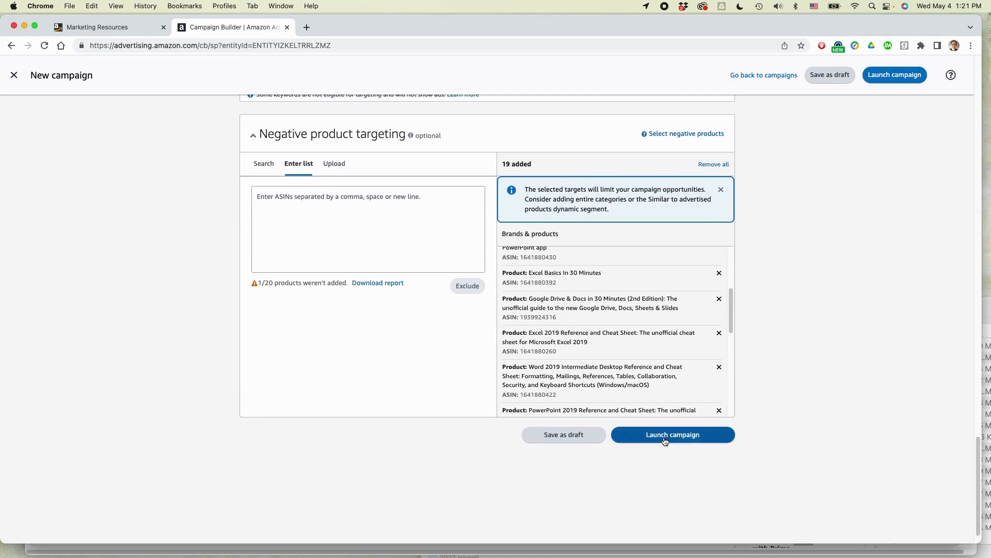
left_click(665, 437)
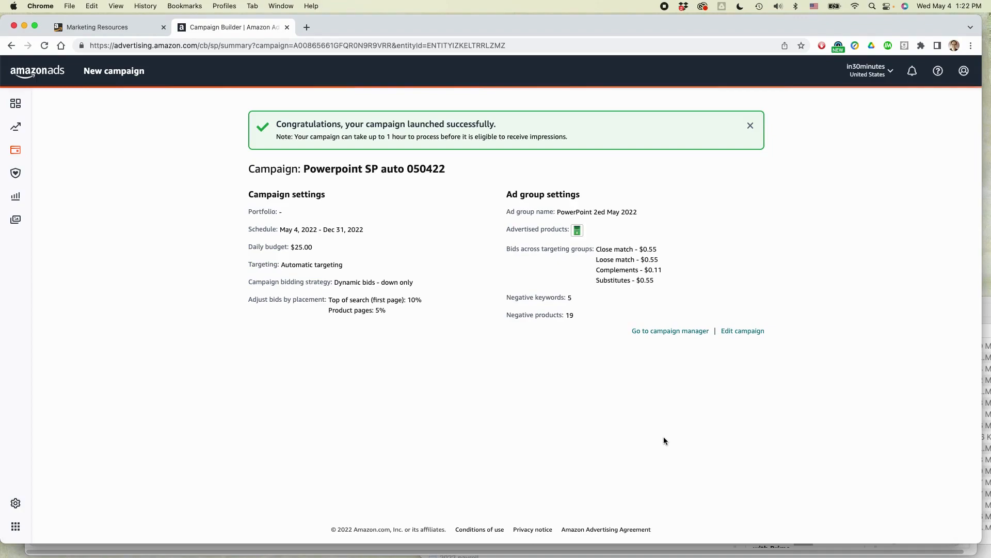
left_click_drag(345, 124, 509, 132)
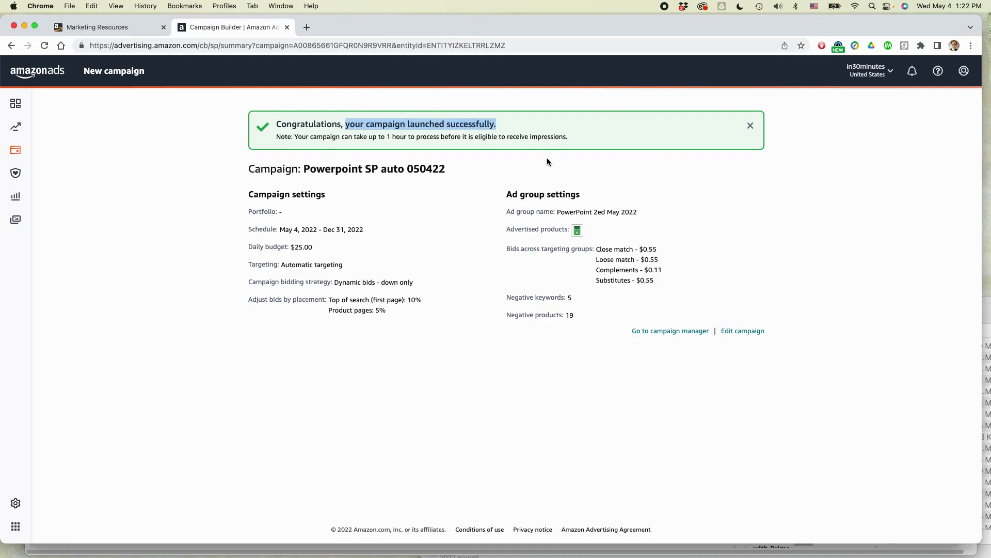